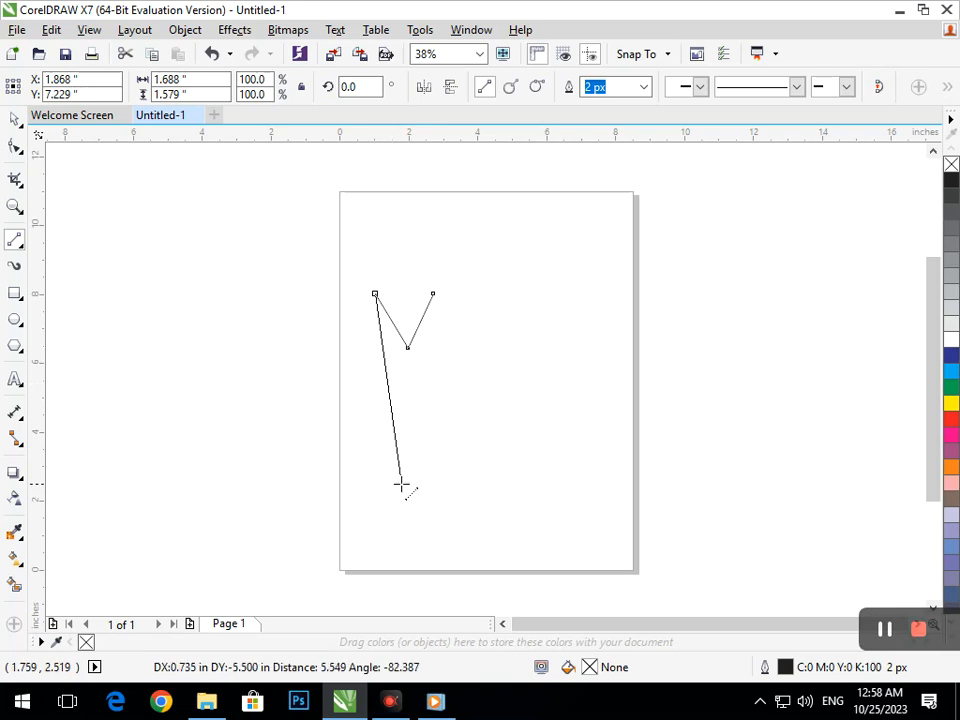
Step: Complete the closed straight-line body outline with a long left edge, an inverted V notch at its base and a long right edge
double_click(405, 497)
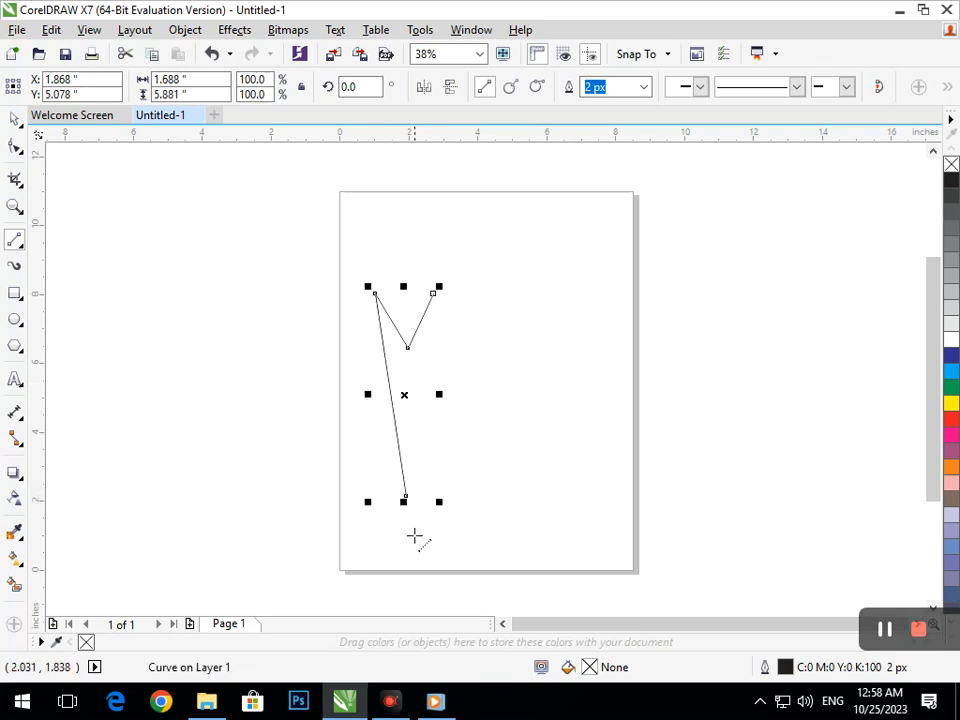
left_click(405, 497)
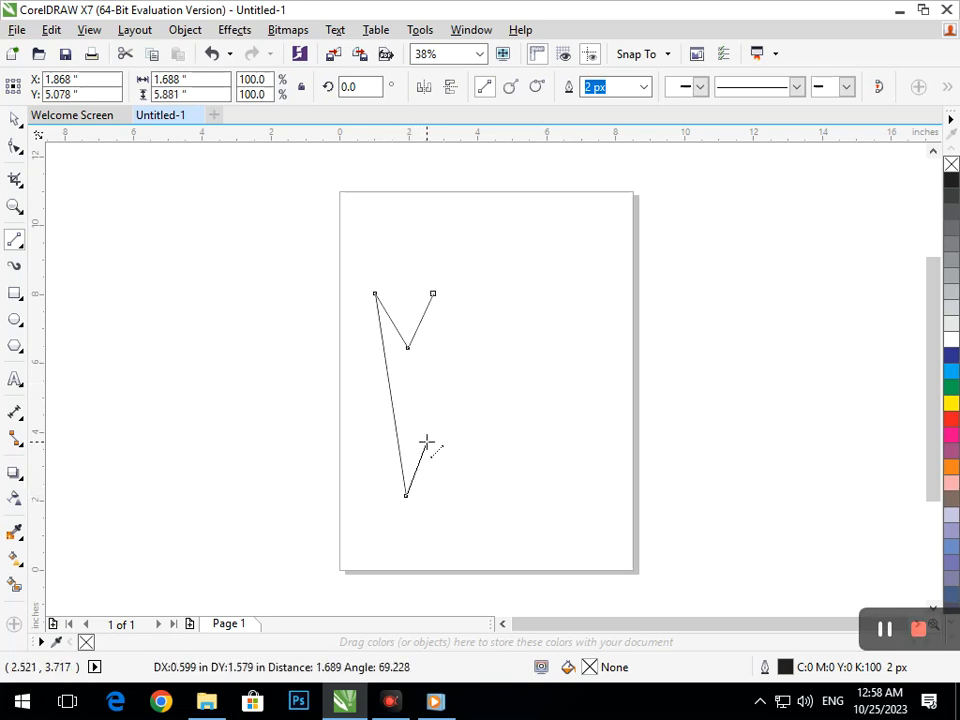
double_click(424, 441)
left_click(424, 441)
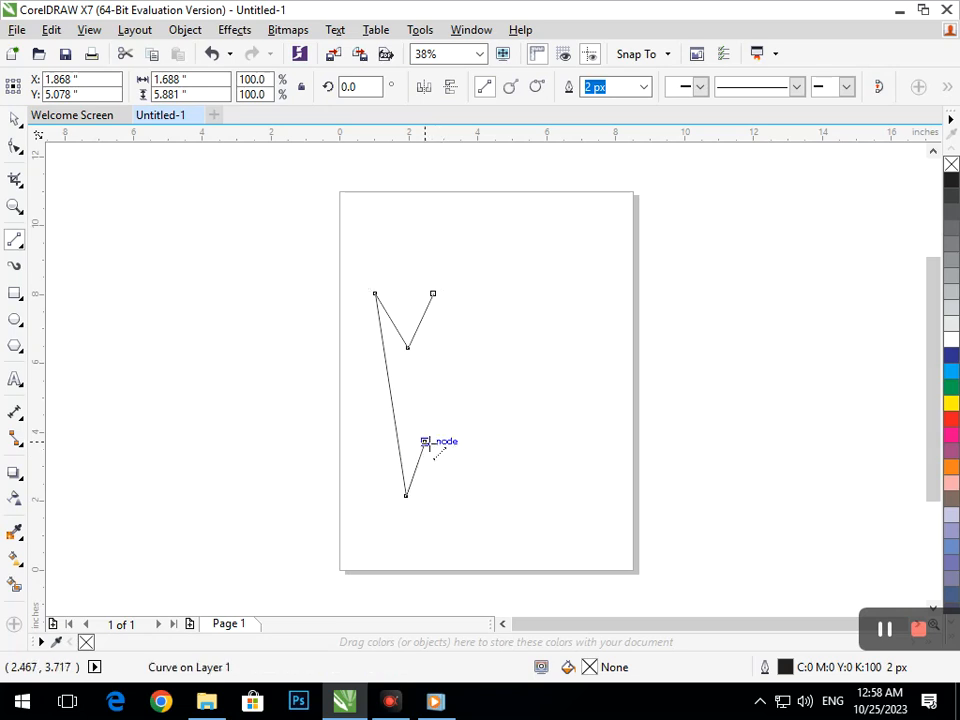
double_click(454, 486)
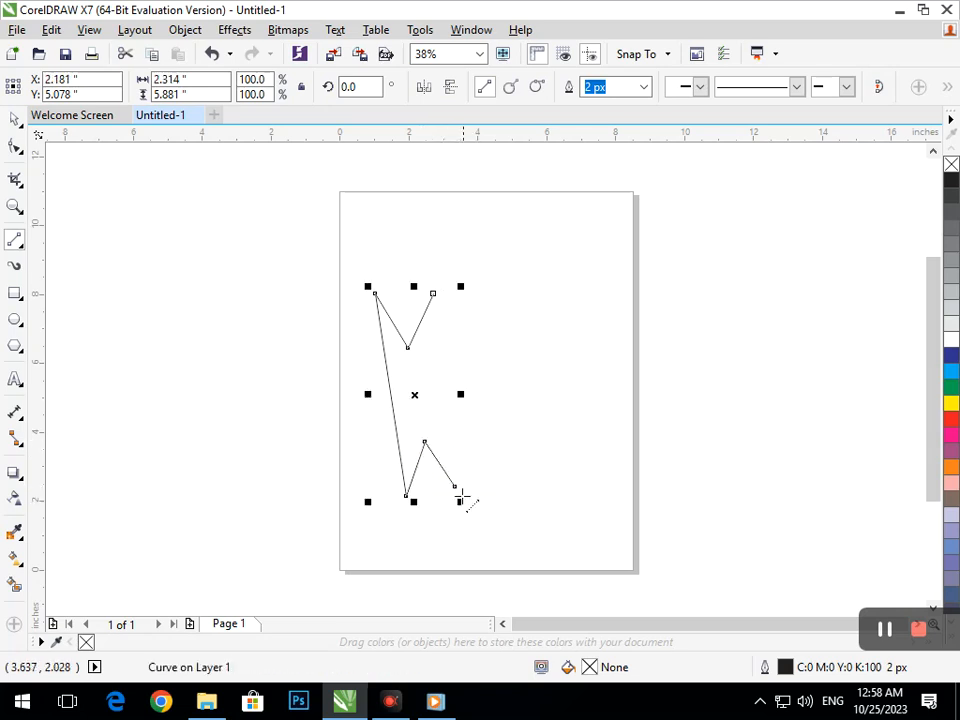
left_click(455, 487)
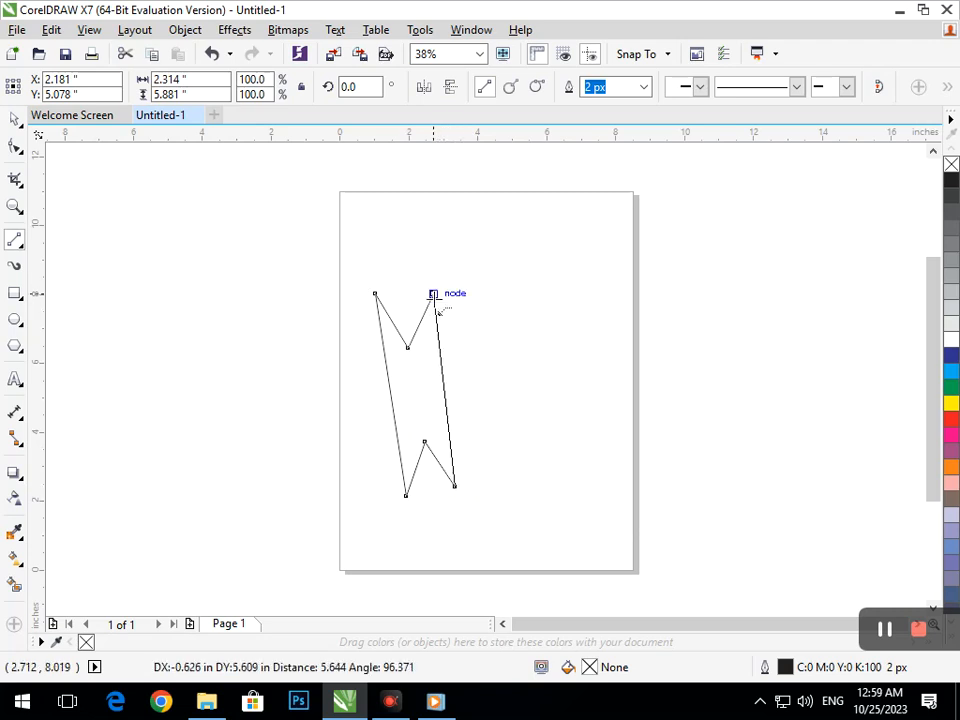
left_click(433, 293)
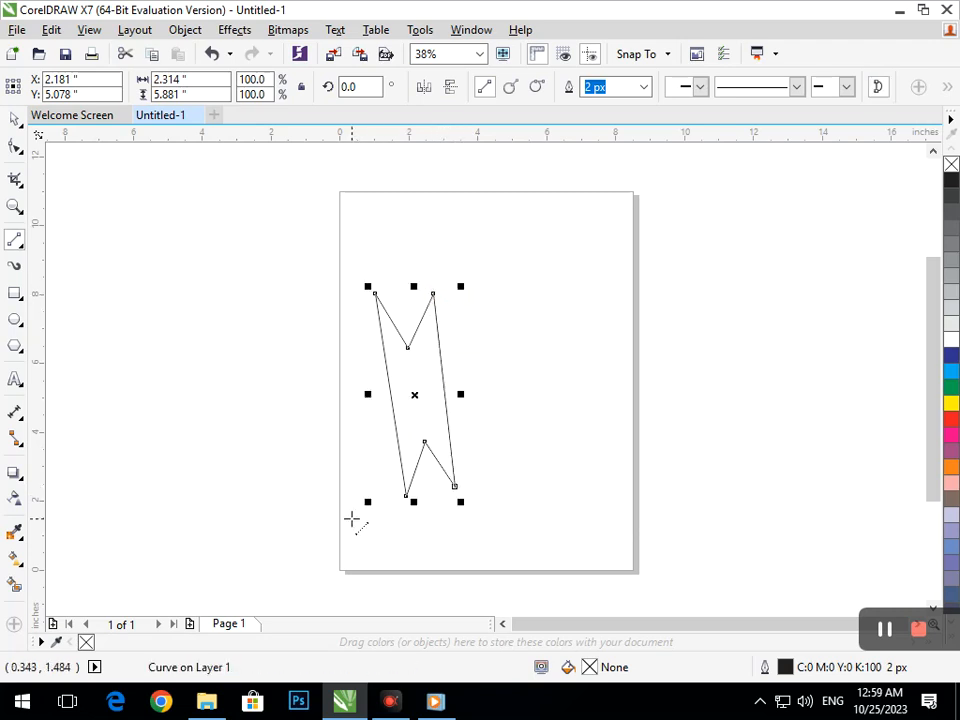
left_click(24, 188)
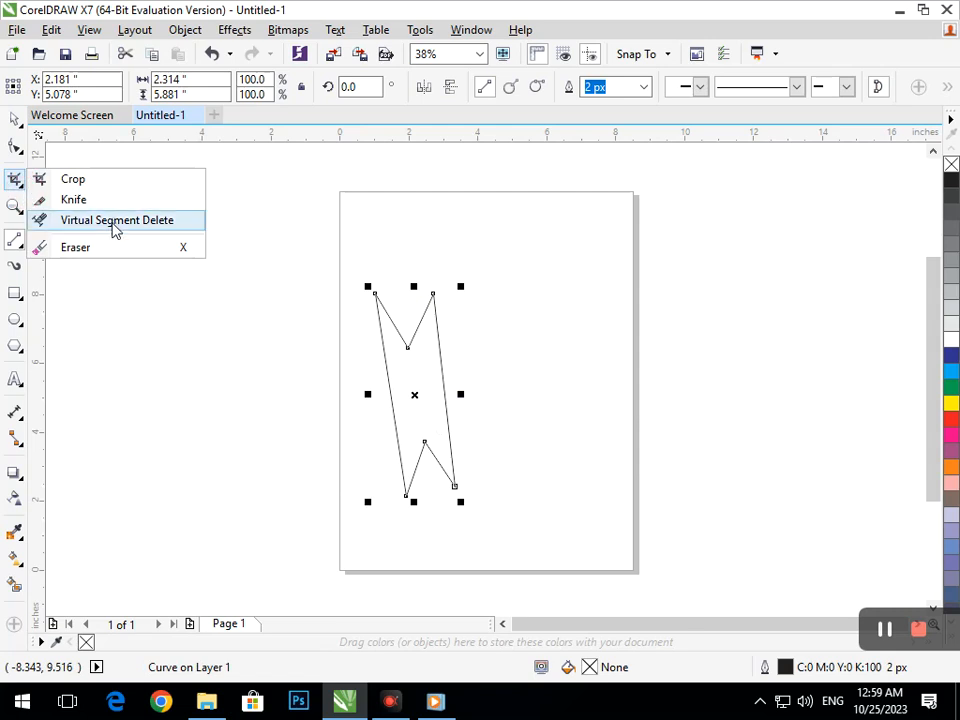
left_click(249, 318)
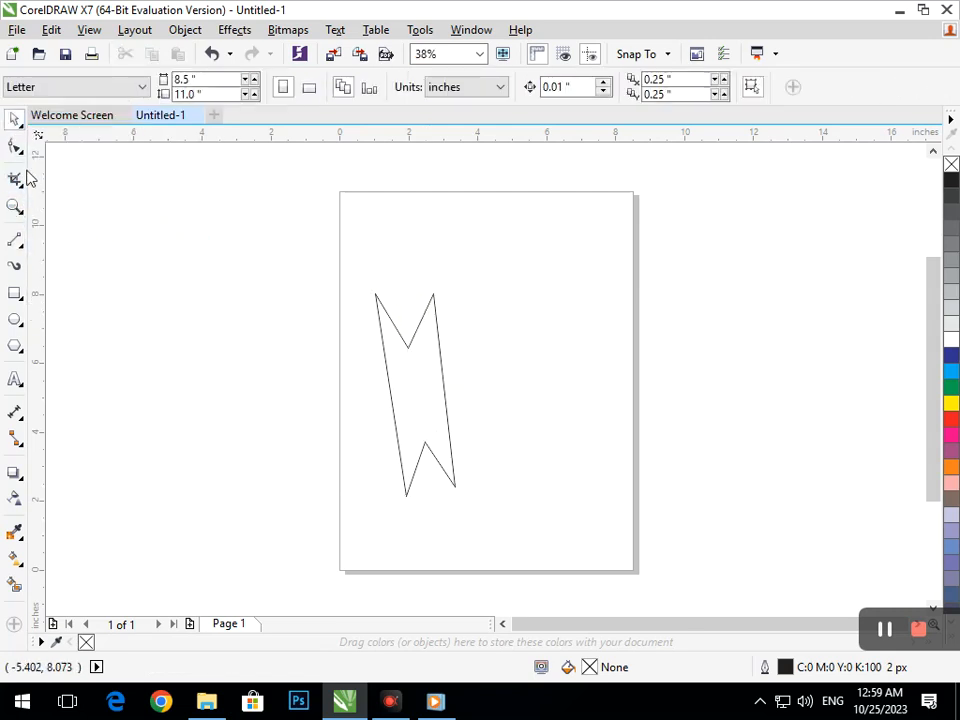
Step: Draw a straight line between the outline's two upper tips, convert it to a curve and bend it down into the V notch
left_click(17, 247)
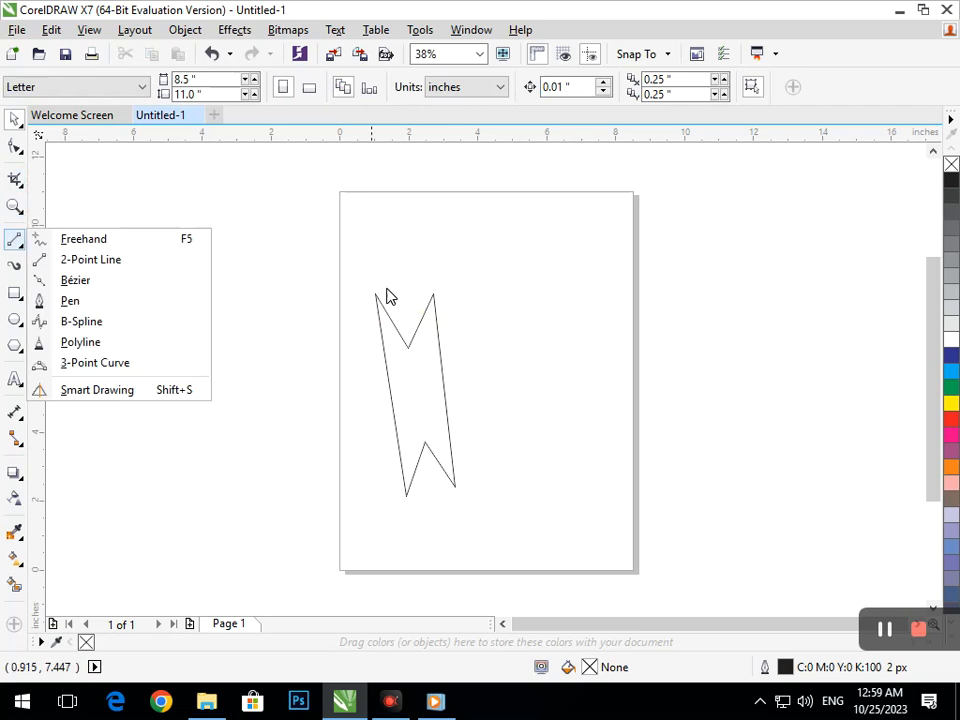
left_click(66, 279)
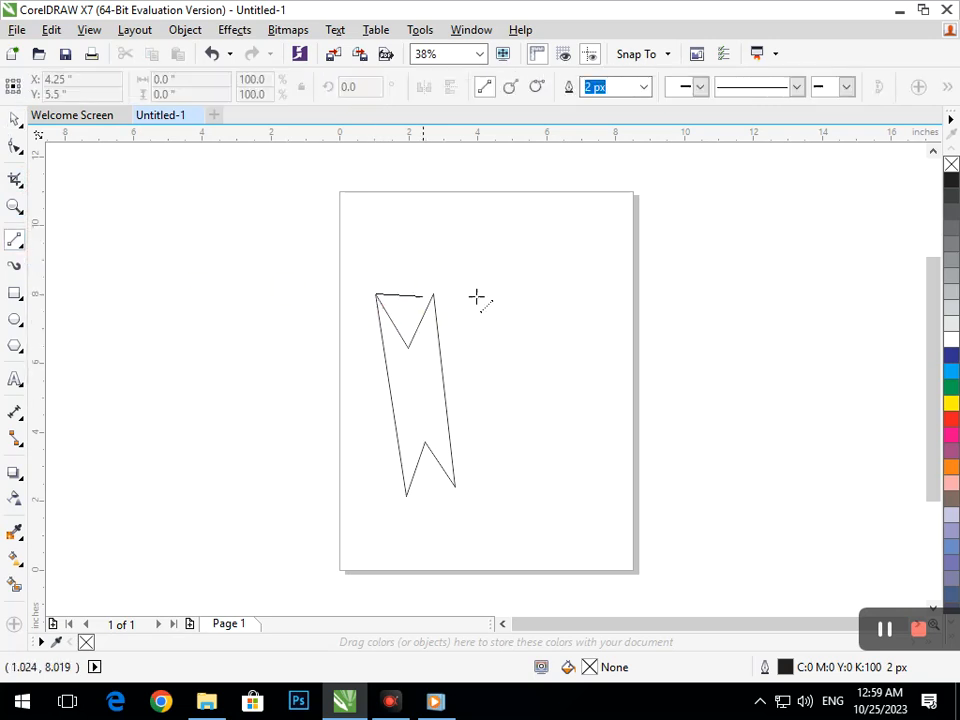
left_click(434, 294)
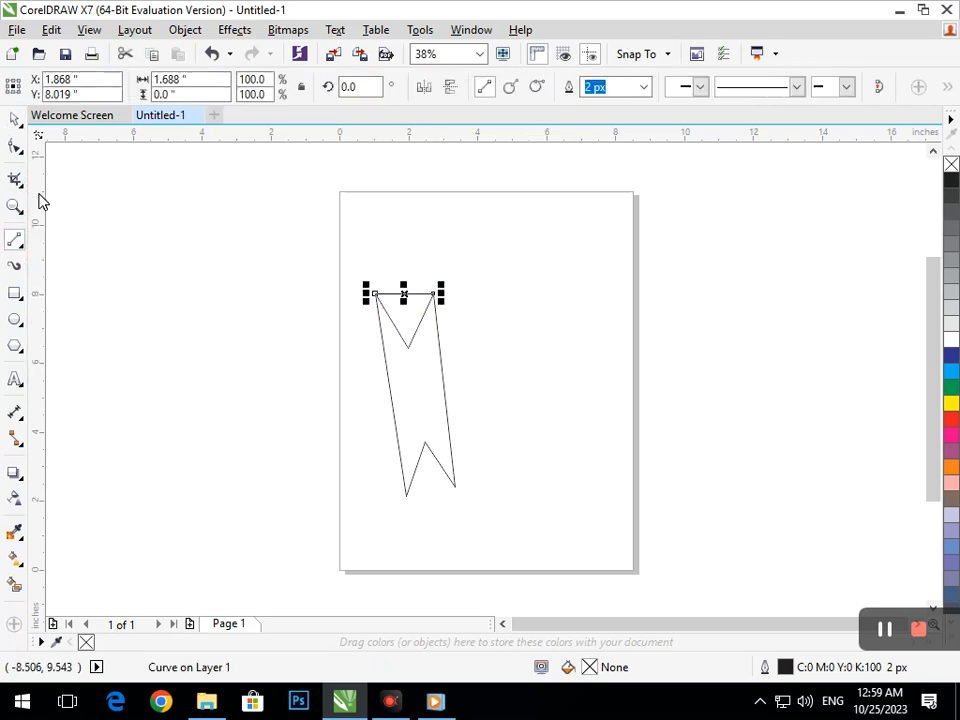
left_click(13, 149)
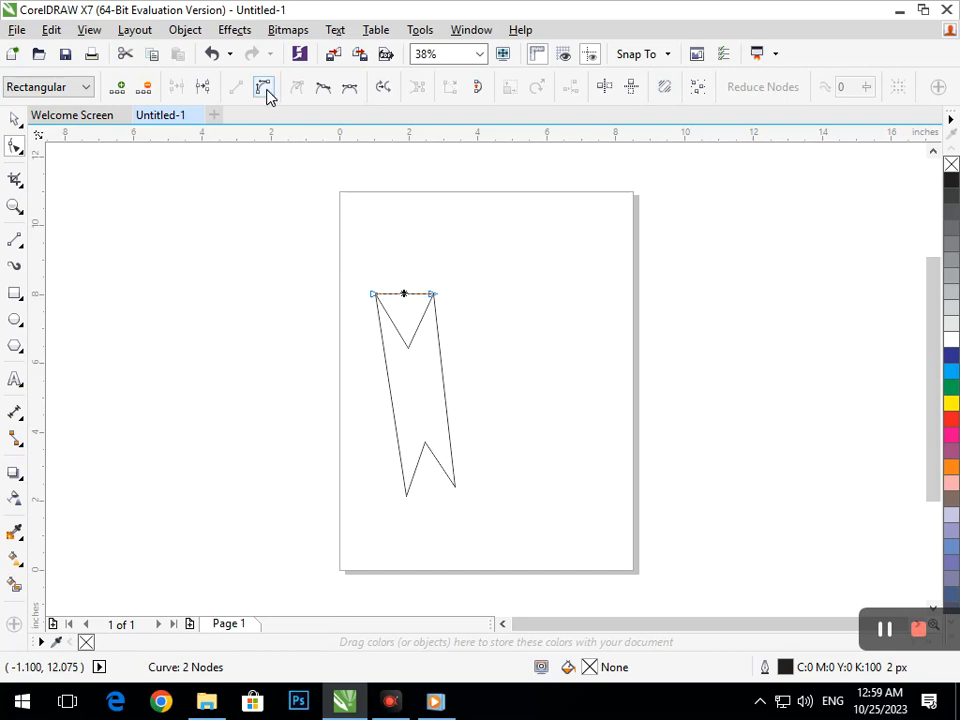
left_click(263, 88)
left_click_drag(405, 296, 408, 331)
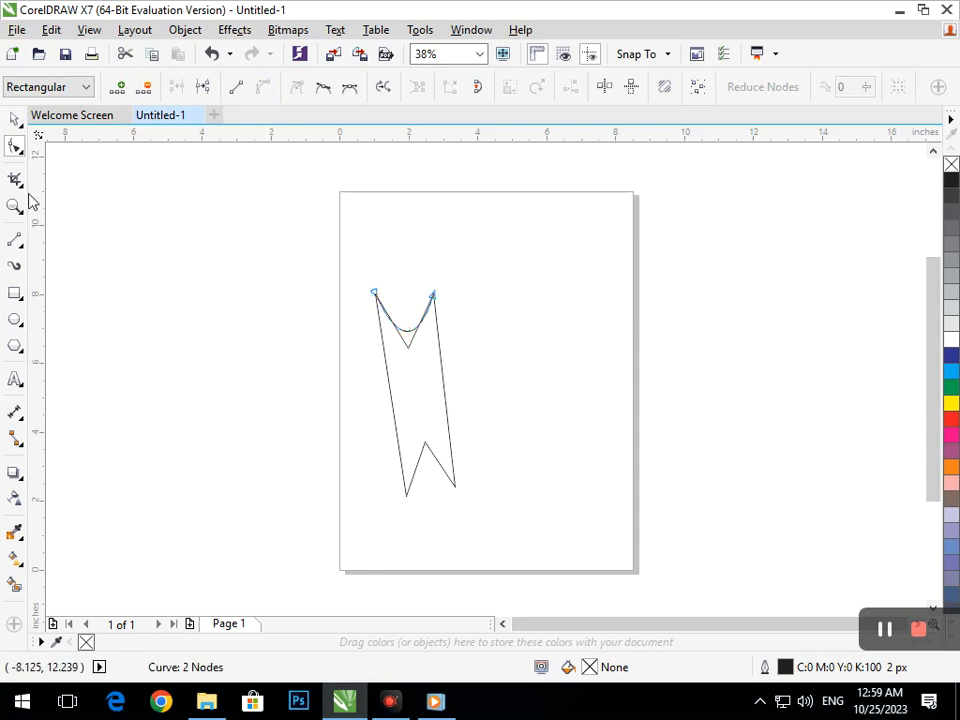
left_click(15, 118)
left_click(108, 318)
left_click(604, 321)
Step: Try moving the body outline down away from the neckline curve and undo the move
left_click_drag(407, 358, 409, 375)
left_click(497, 343)
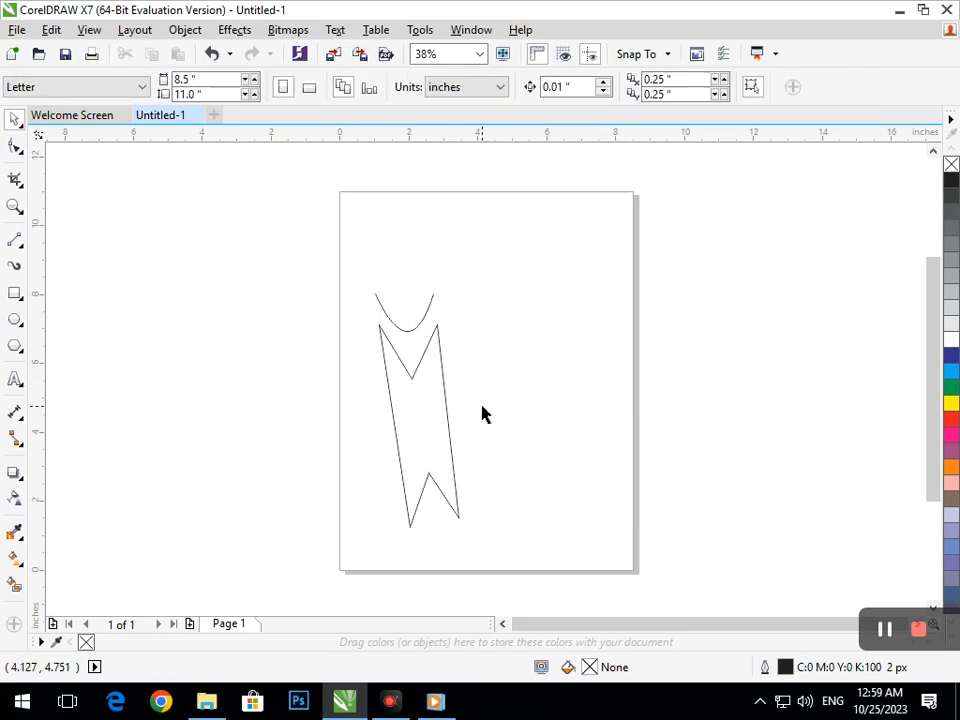
key("ctrl+z")
Step: Remove the straight V notch lines around the neckline curve with Virtual Segment Delete, leaving only the curved upper edge
left_click(20, 182)
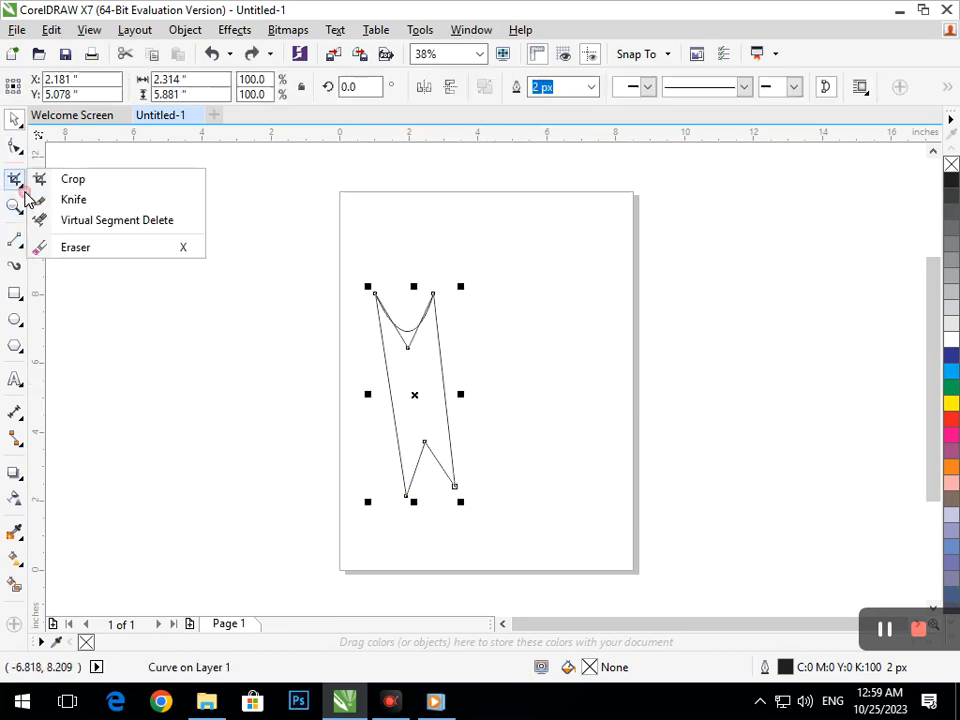
left_click(92, 221)
left_click_drag(378, 303, 459, 349)
scroll(405, 325, "up", 5)
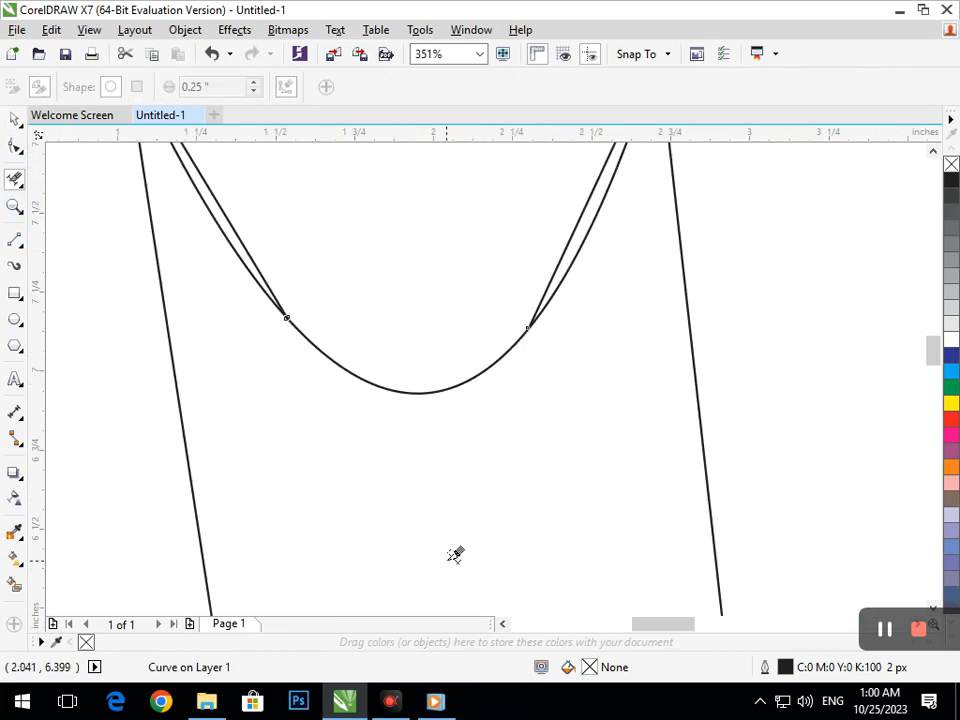
left_click(238, 219)
left_click(561, 244)
left_click_drag(441, 261, 511, 342)
scroll(508, 371, "down", 5)
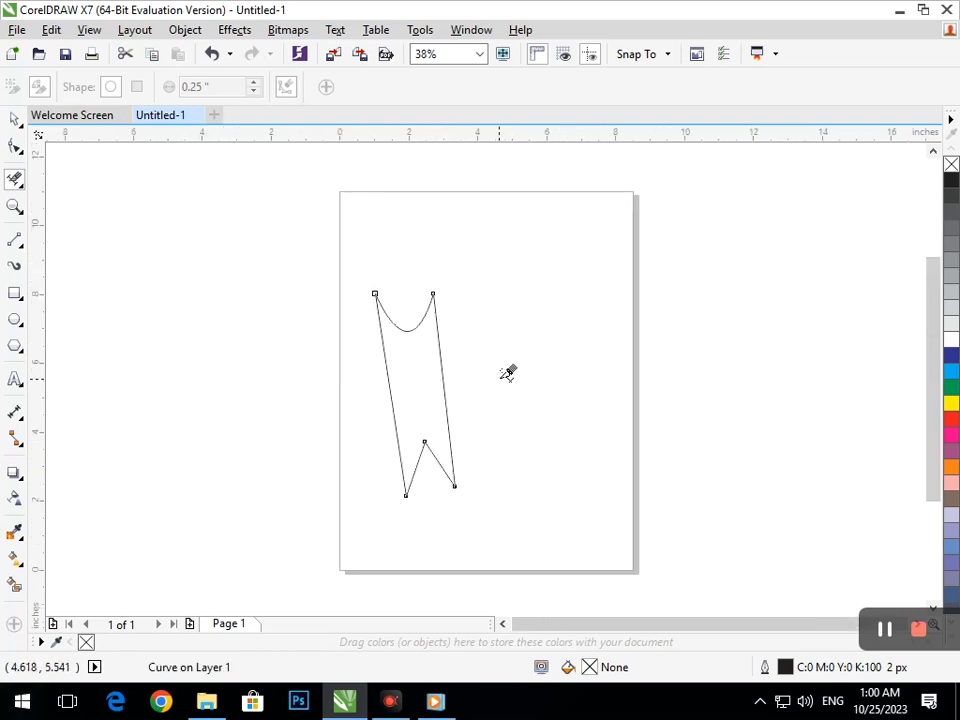
left_click(14, 119)
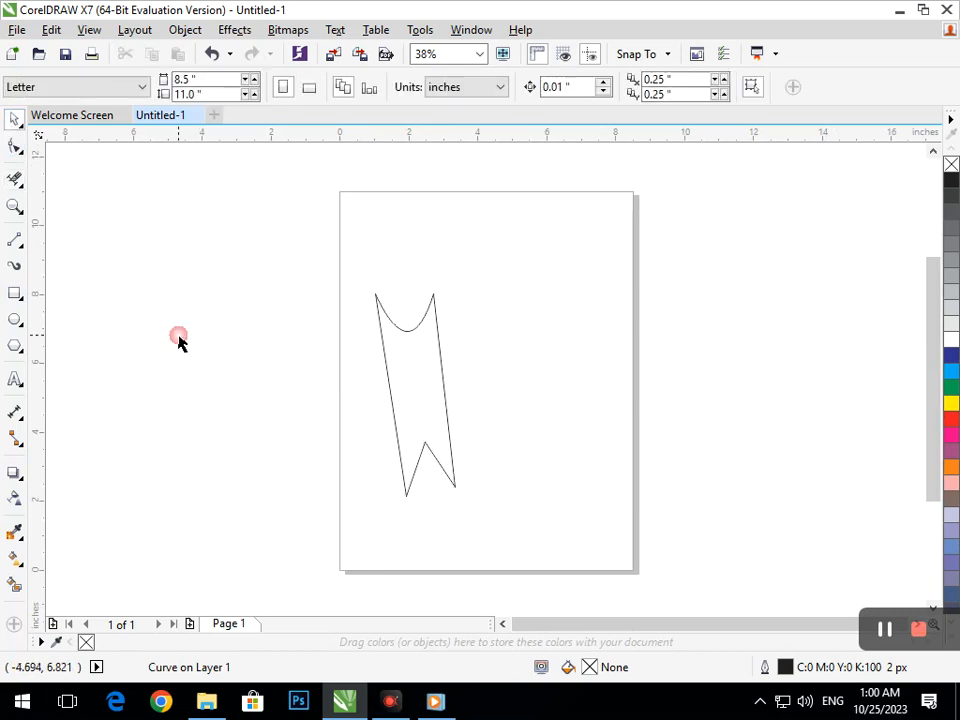
Step: Draw a circle as the head and position it just above the curved neckline of the body
left_click(15, 320)
left_click_drag(381, 260, 414, 289)
left_click(14, 120)
left_click(146, 343)
left_click(472, 369)
left_click_drag(366, 223, 446, 313)
mouse_move(400, 282)
left_mouse_down()
mouse_move(404, 294)
mouse_move(395, 292)
left_mouse_up()
left_click(337, 310)
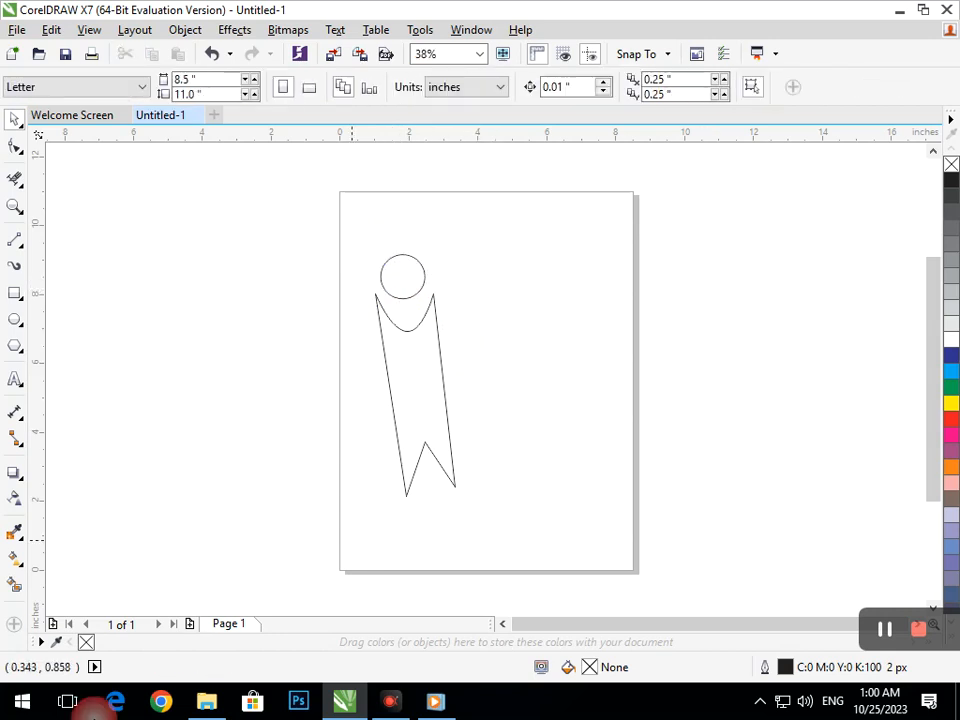
Step: Reshape the upper body by lowering both shoulder tips slightly along the sides and making the neckline curve shallower
left_click(14, 146)
left_click(388, 316)
left_click_drag(373, 296, 378, 313)
left_click(381, 347)
left_click_drag(439, 306, 448, 319)
left_click(437, 303)
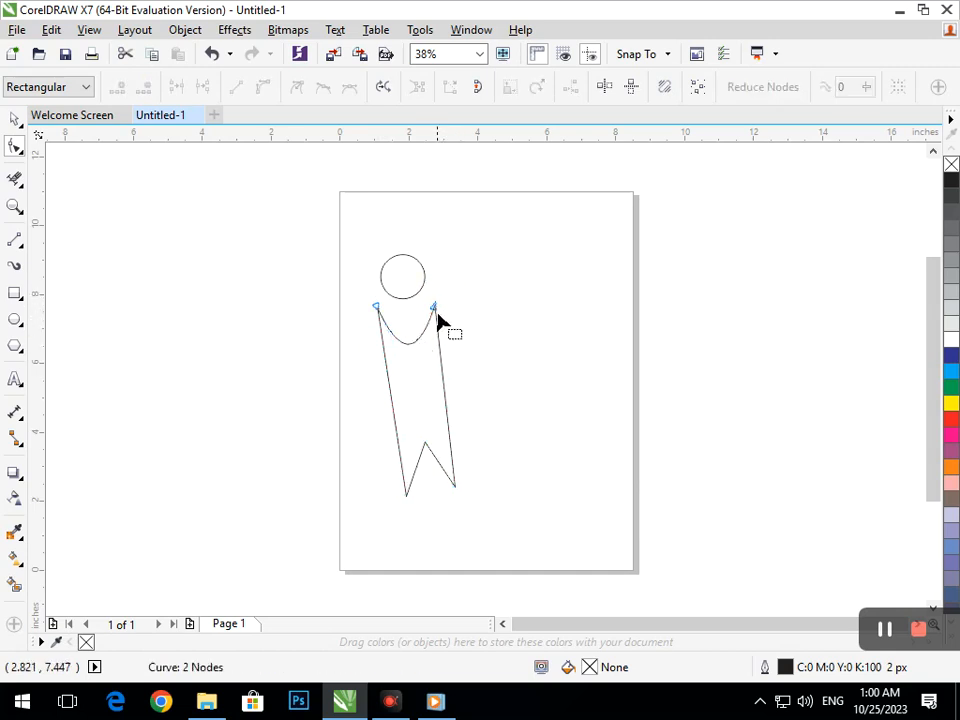
left_click(424, 336)
mouse_move(407, 364)
left_mouse_down()
mouse_move(405, 351)
mouse_move(421, 362)
mouse_move(410, 348)
left_mouse_up()
left_click(175, 327)
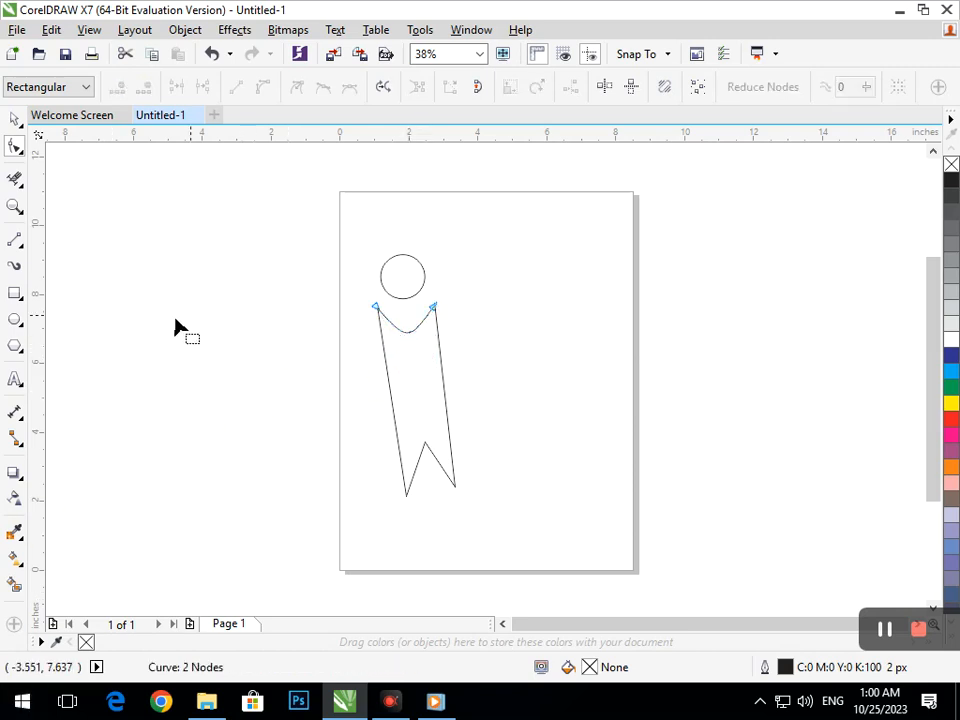
left_click(15, 119)
left_click(113, 459)
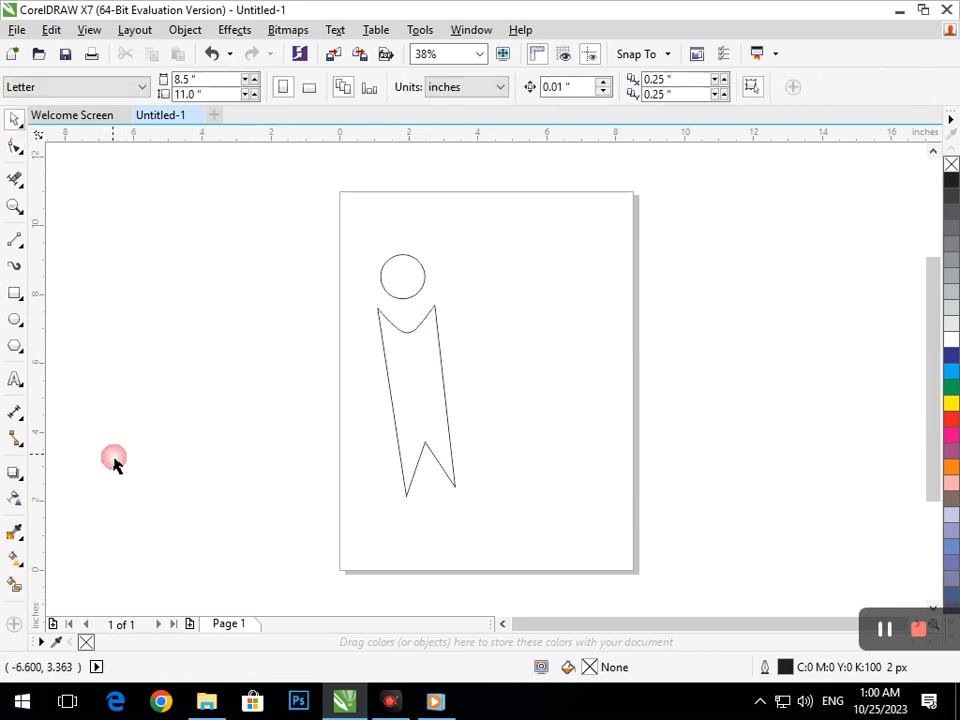
Step: Smart-fill the body and the head circle with blue-gray C:40 M:20 Y:0 K:40 and a 2 px black outline
left_click(14, 592)
left_click(414, 379)
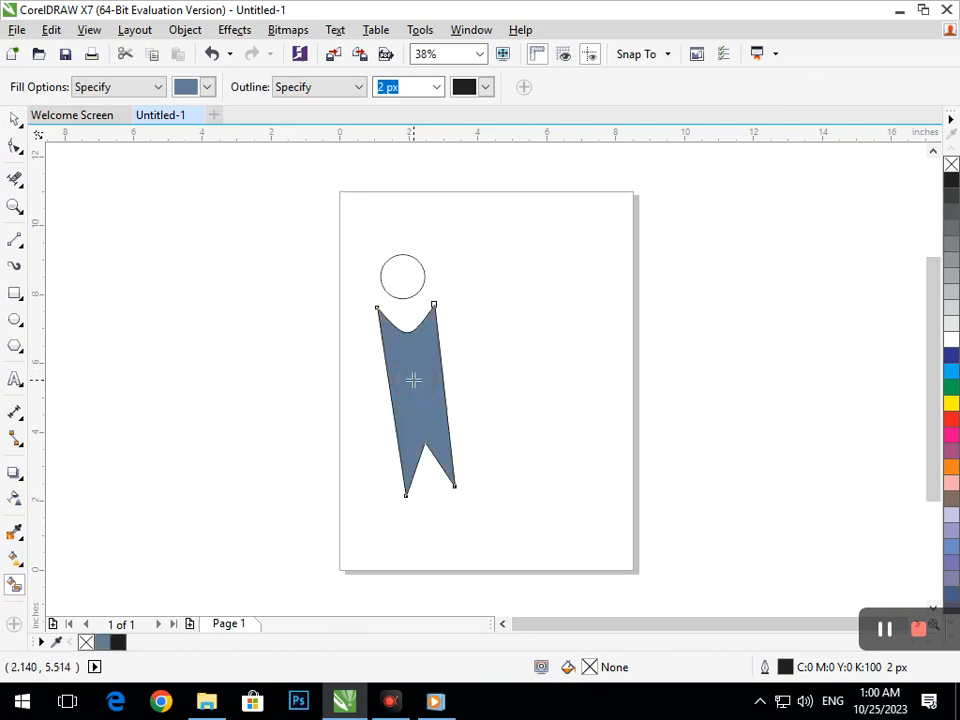
left_click(403, 283)
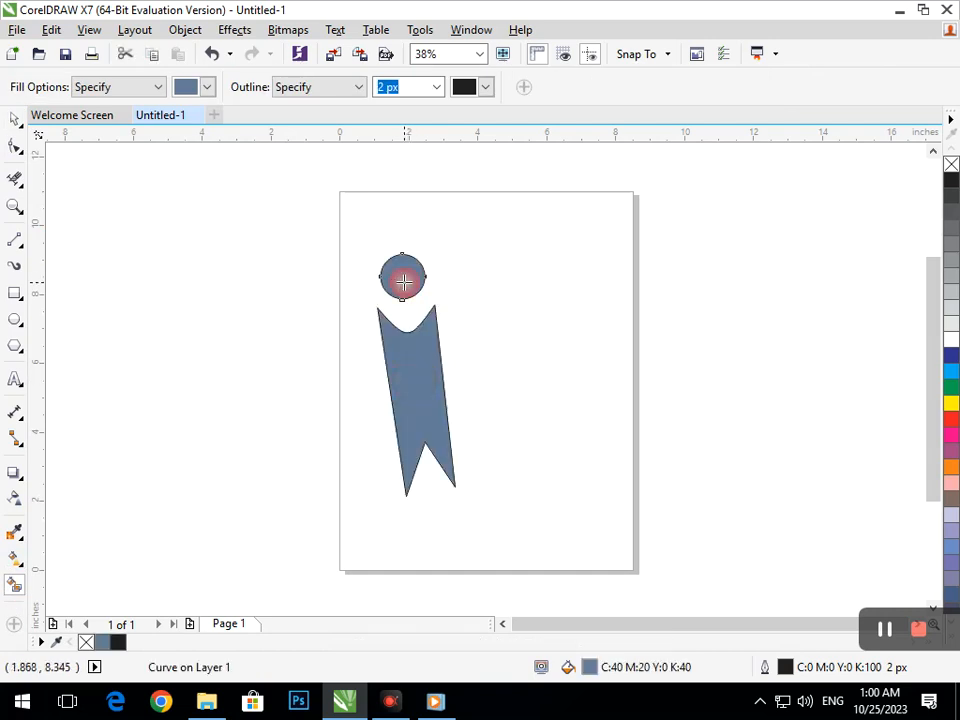
Step: Make two smaller copies of the figure, about 1.33 by 4.13 inches, one on each side of the large figure
left_click(12, 120)
left_click_drag(347, 212, 519, 417)
left_click_drag(477, 462, 339, 426)
left_click(527, 388)
left_click(524, 385)
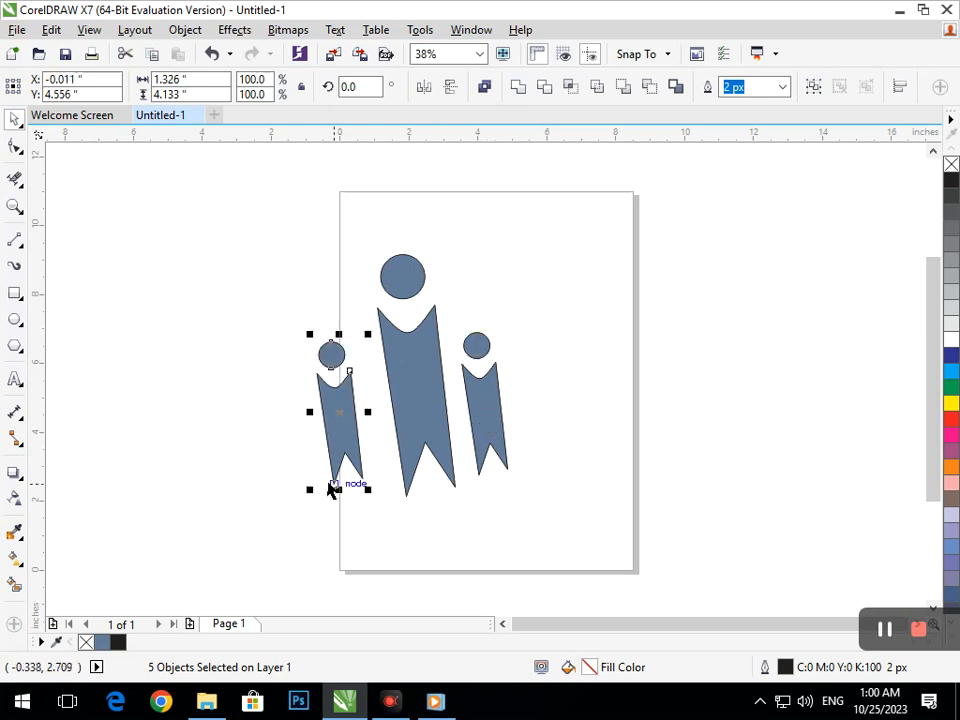
Step: Enlarge the left figure to about 1.71 by 5.33 inches and move it so its base lines up with the large figure
left_click_drag(313, 491, 311, 508)
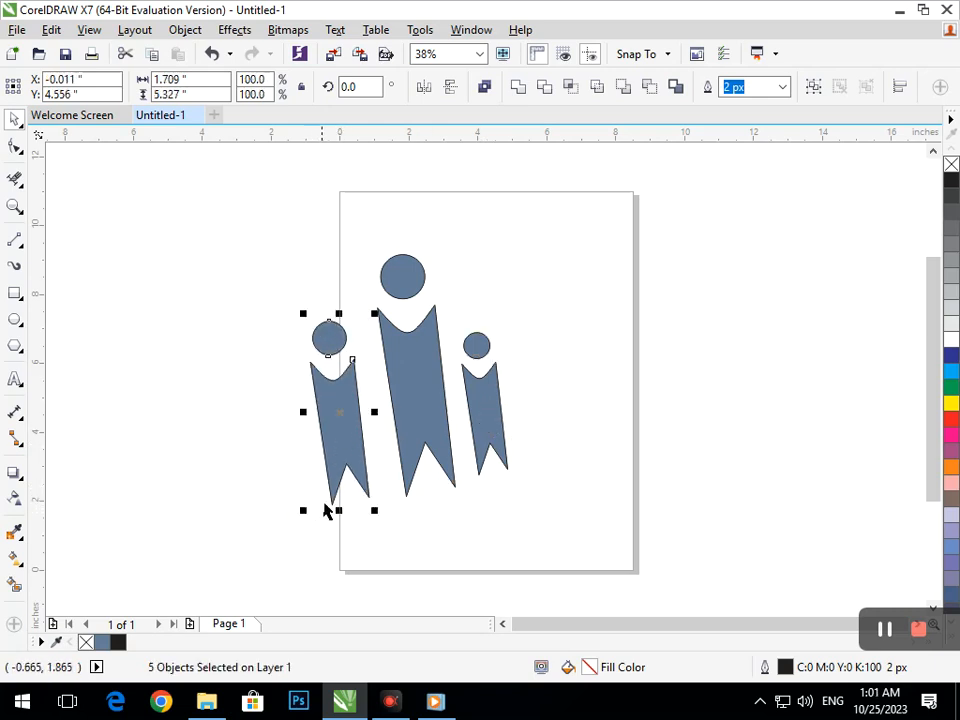
left_click_drag(331, 465, 341, 456)
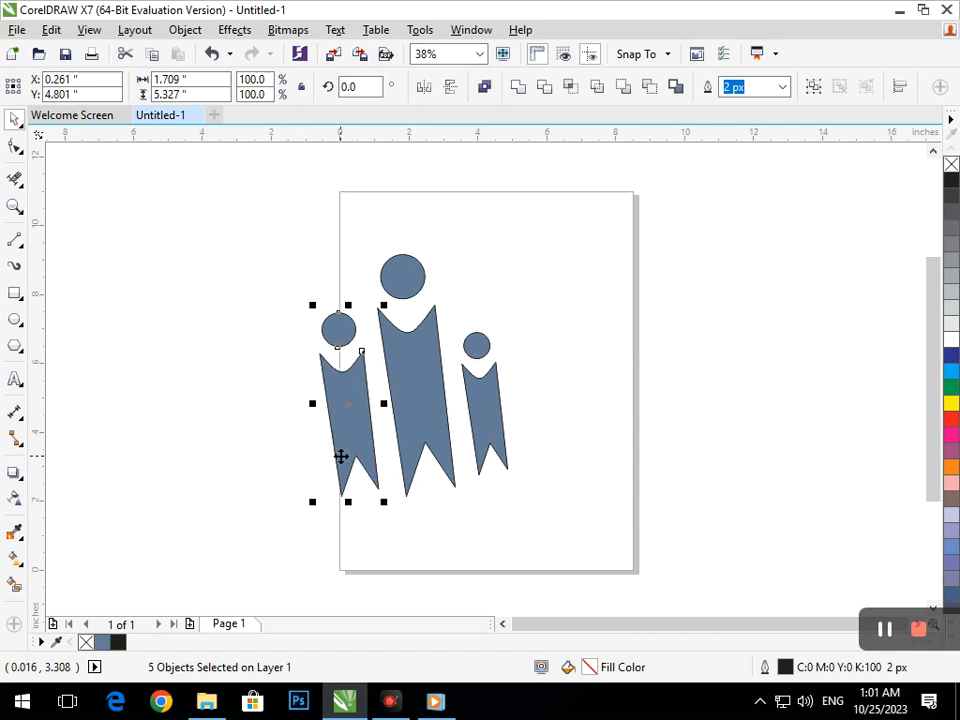
left_click(410, 470)
Step: Color the left figure's body and head dark blue, C:100 M:100 Y:0 K:0
left_click(364, 420)
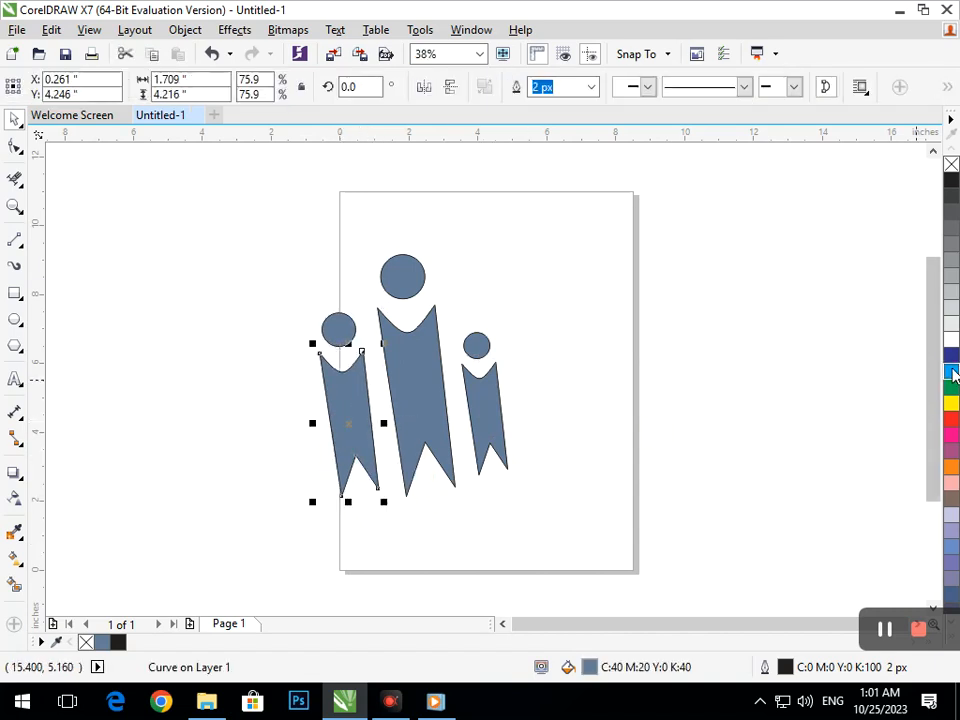
left_click(951, 371)
left_click(951, 355)
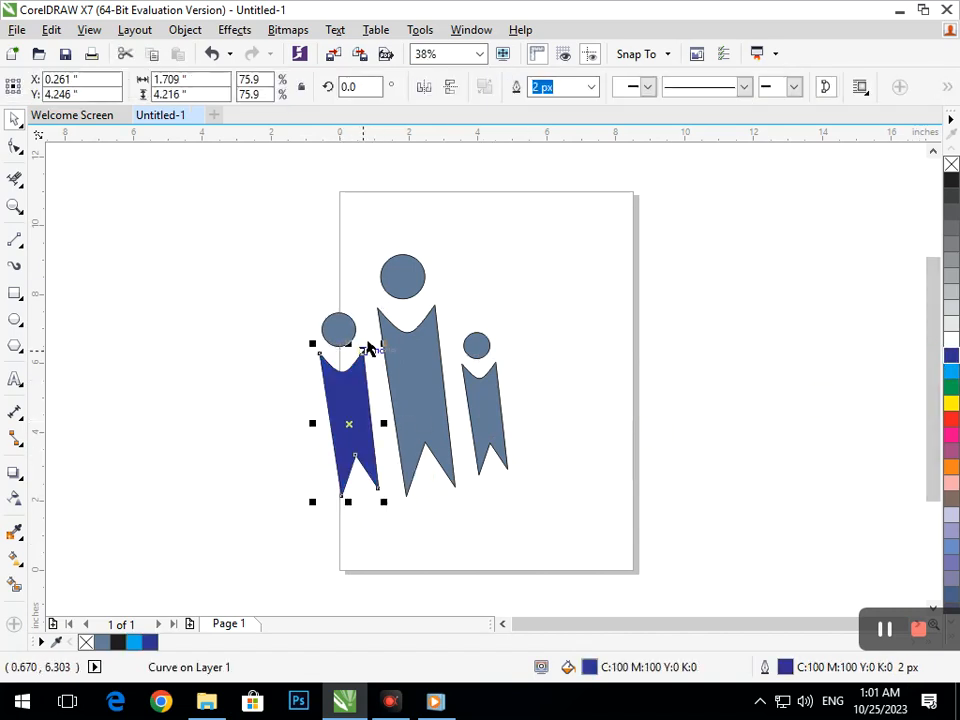
left_click(345, 332)
left_click(951, 355)
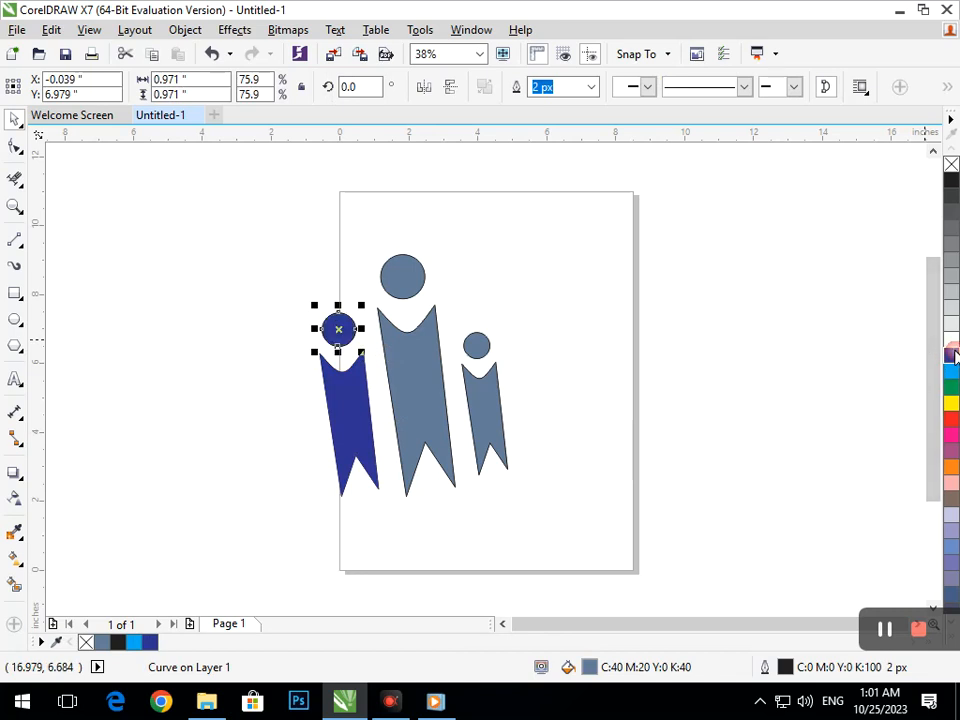
left_click(611, 499)
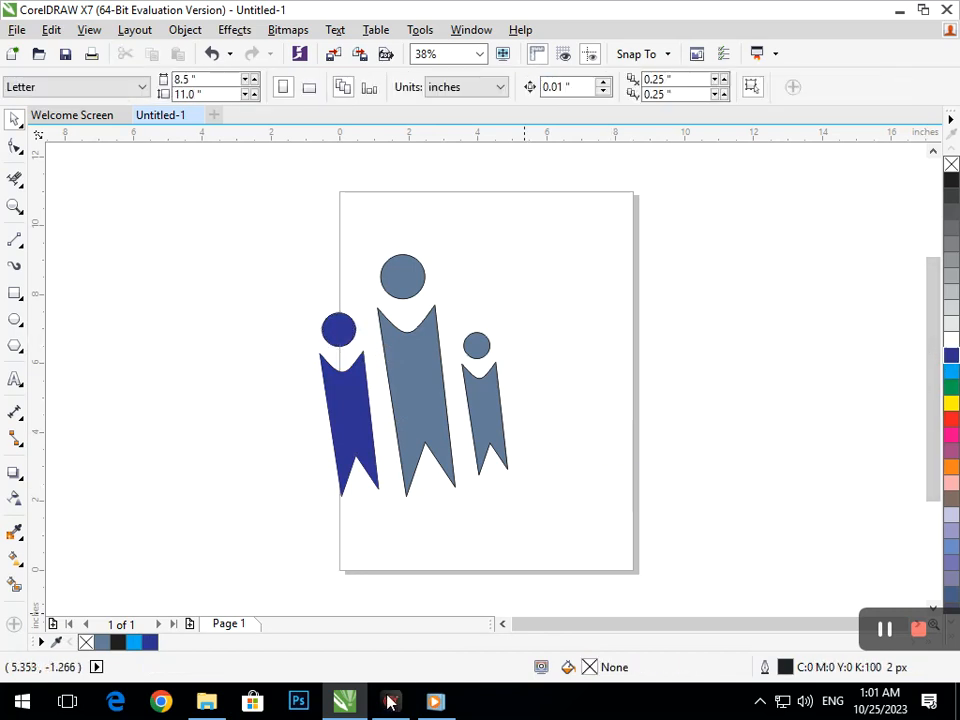
Step: Fill the large middle figure's body and head with the purple-pink palette color
left_click(435, 418)
left_click(414, 284, "shift")
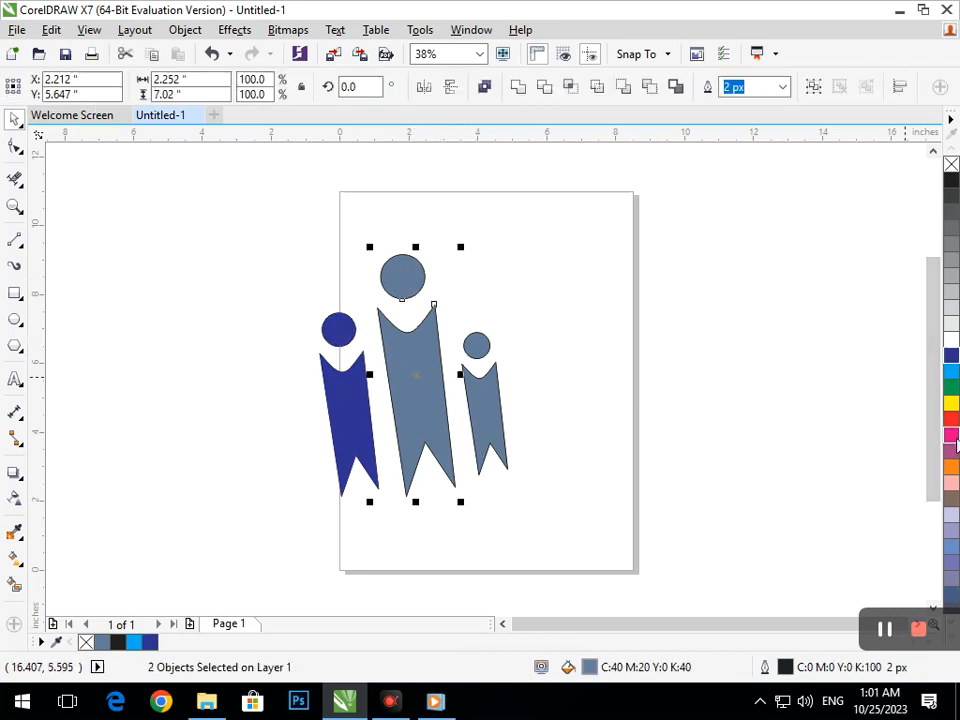
left_click(953, 455)
Step: Fill the small right figure's body and head with green
left_click(470, 415)
left_click(478, 412)
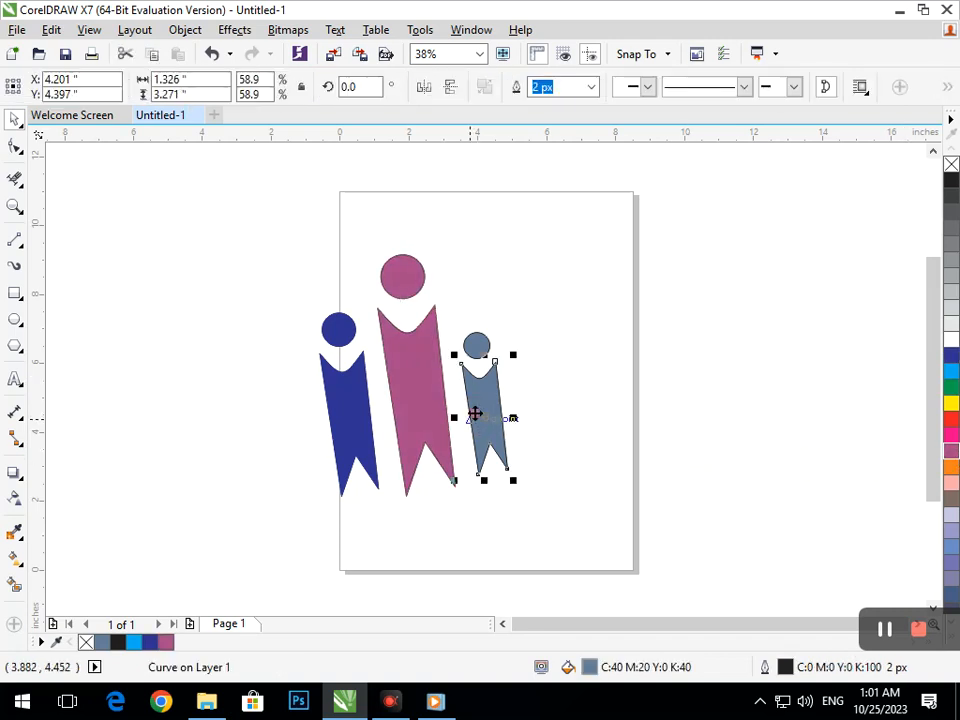
left_click(480, 352, "shift")
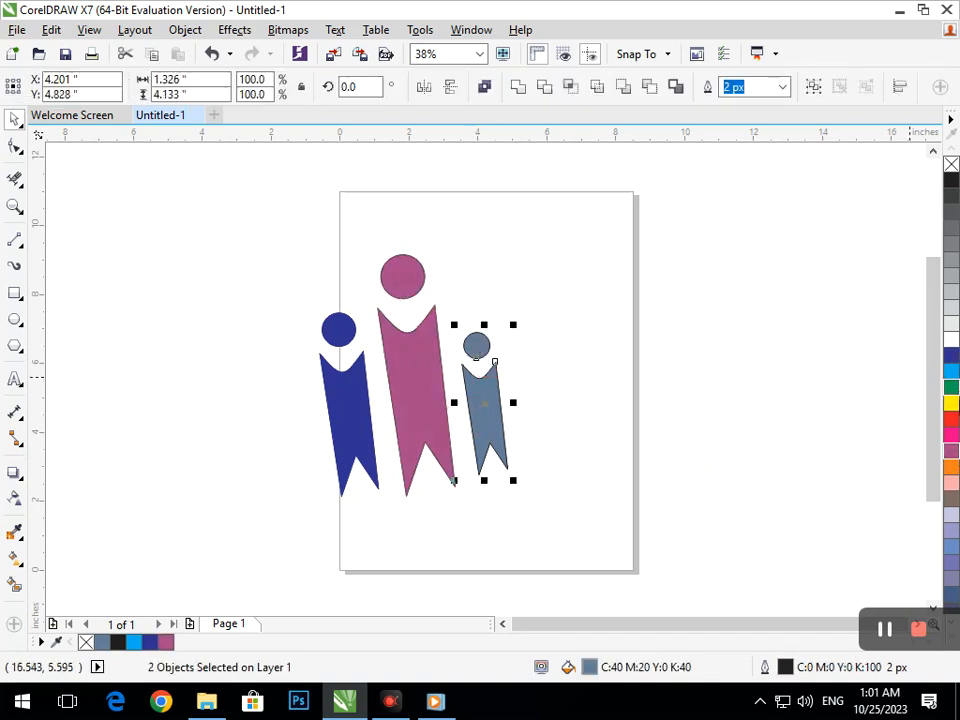
left_click(951, 387)
left_click(840, 446)
Step: Scale all three figures down together to about 2.55 by 3.28 inches and move them to the upper middle of the page
left_click_drag(253, 204, 568, 532)
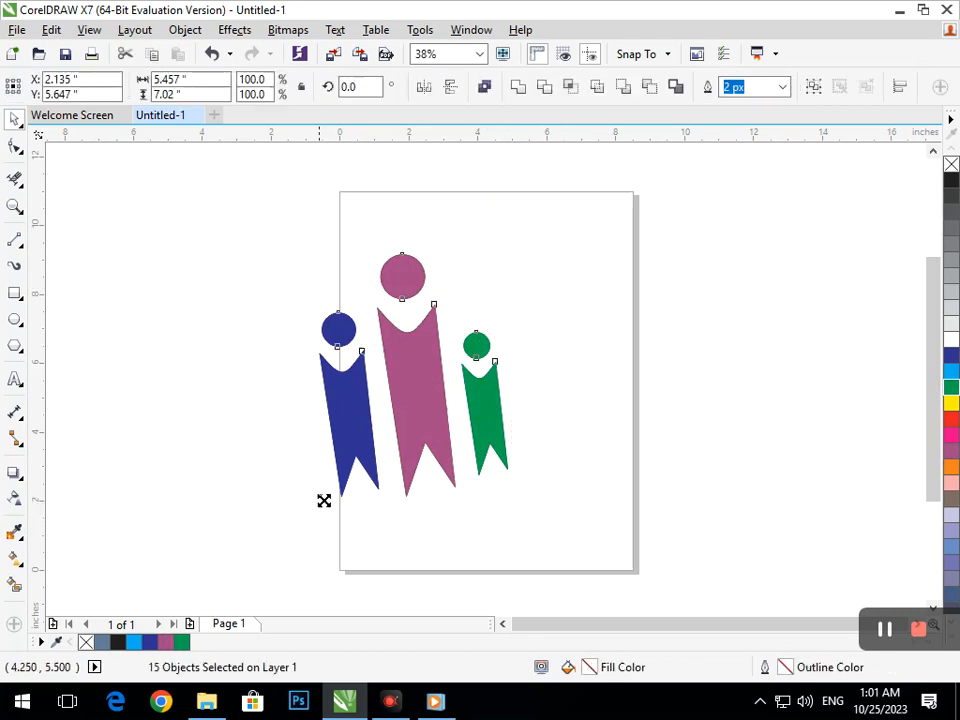
left_click_drag(316, 504, 364, 439)
left_click_drag(426, 403, 484, 358)
Step: Rotate the group of three figures slightly clockwise, to about 355.7 degrees, so they stand more upright
left_click(484, 358)
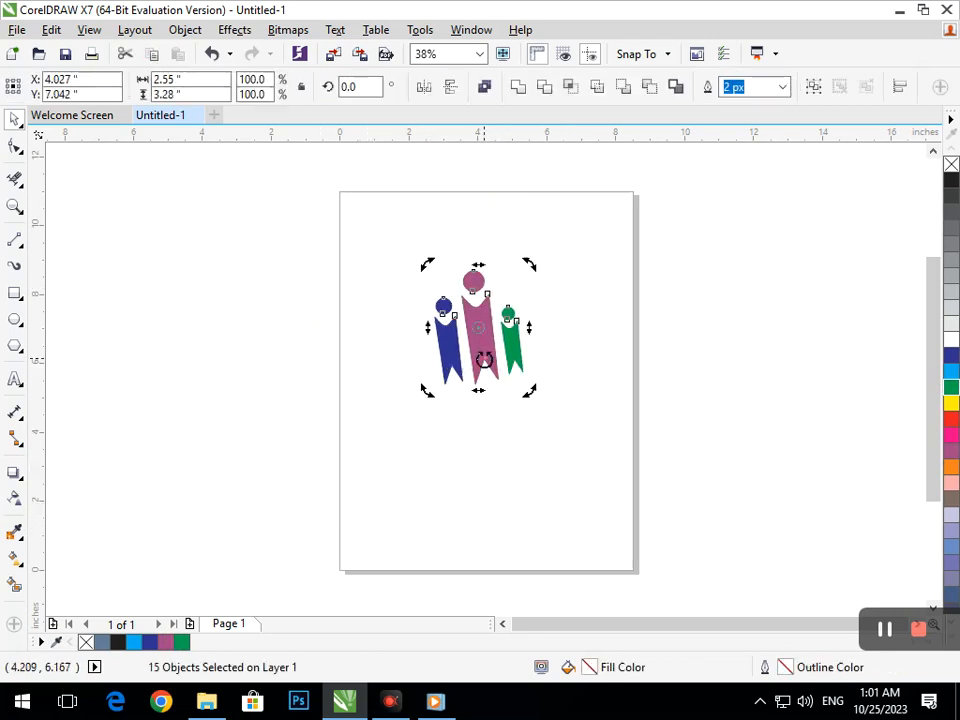
left_click_drag(428, 391, 419, 399)
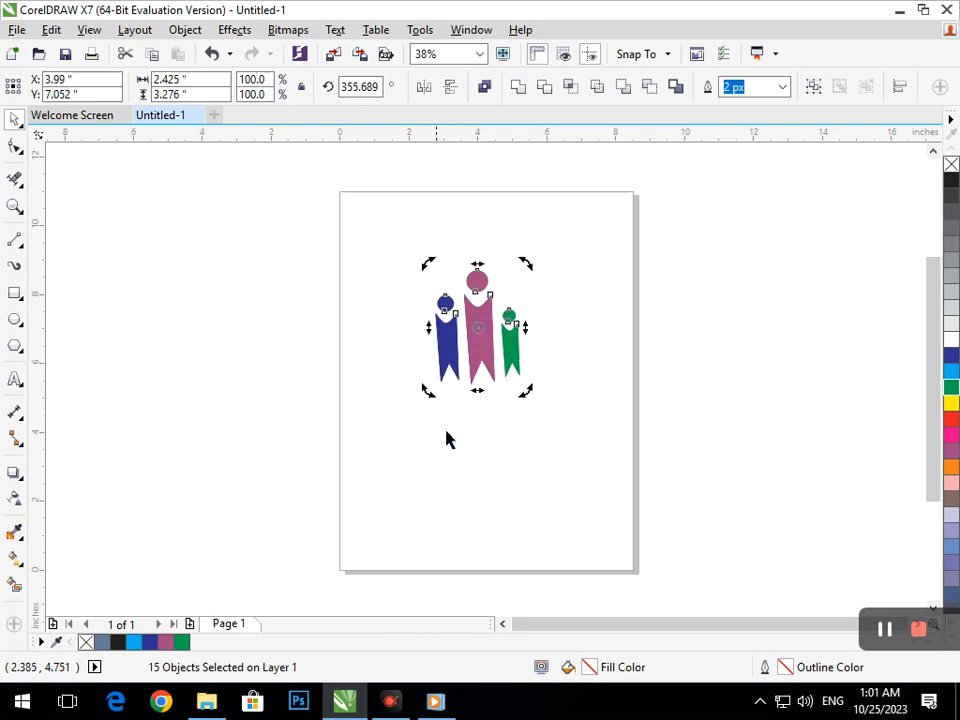
left_click(489, 478)
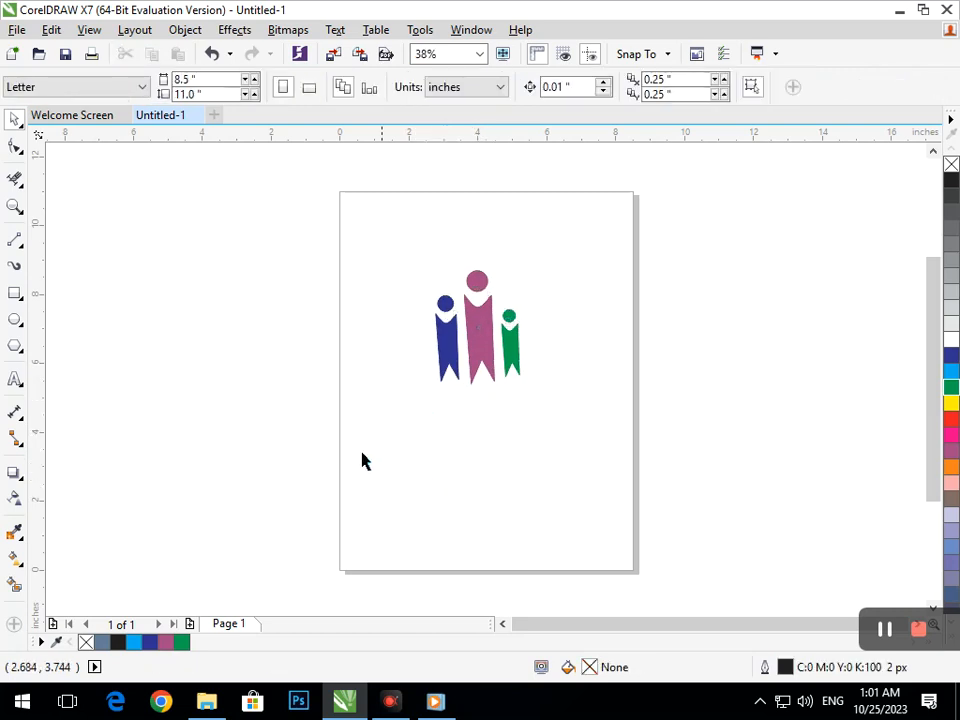
Step: Add artistic text below the figures reading "Company" on the first line and "Name" on the second
left_click(14, 382)
left_click(428, 440)
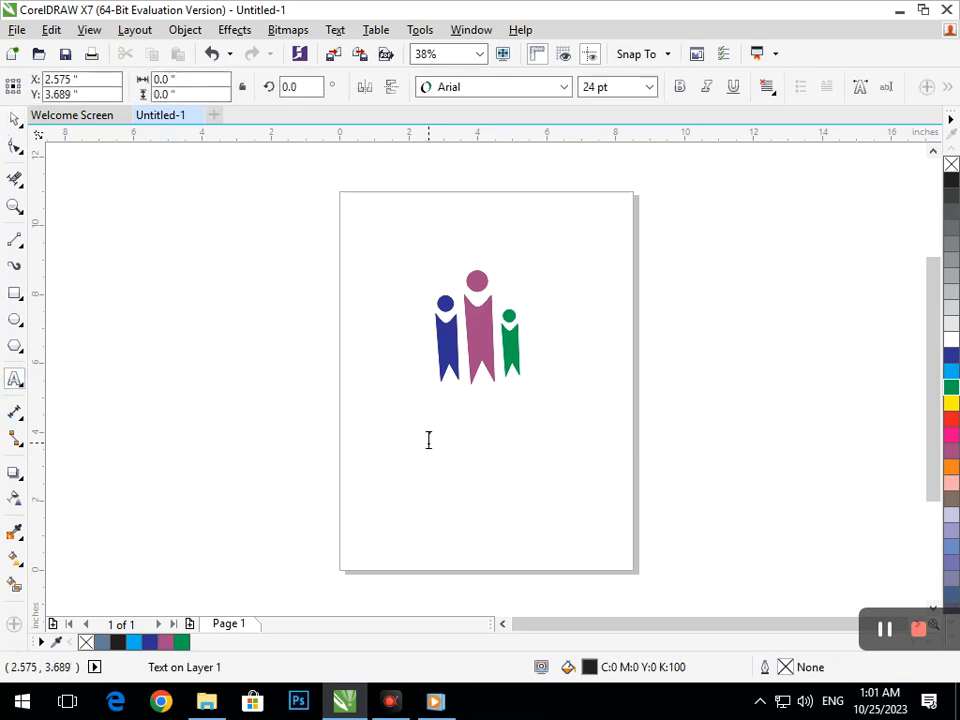
type("Company")
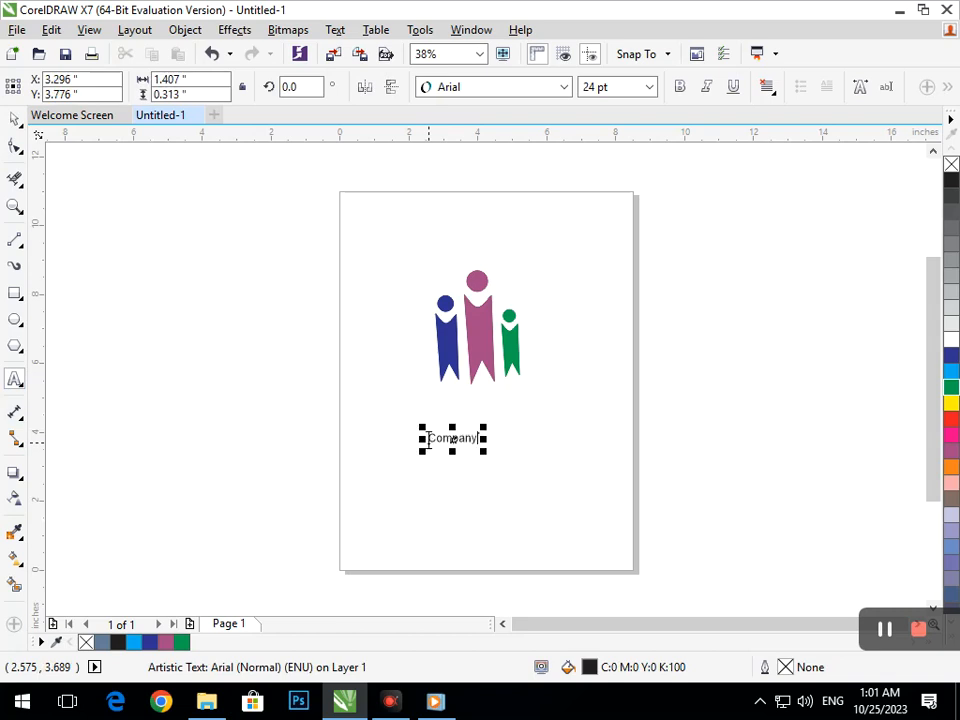
key("Return")
type("Name")
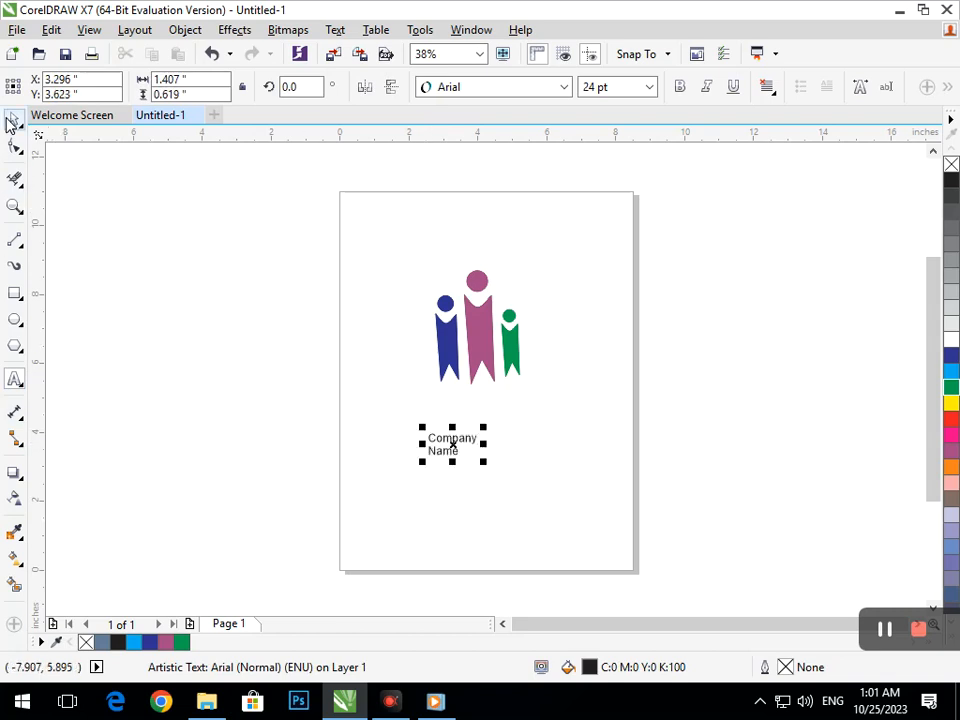
Step: Enlarge the company name text to about 26.5 pt directly beneath the figures and widen its letter spacing to about 2.69 inches overall
left_click(10, 120)
left_click(86, 427)
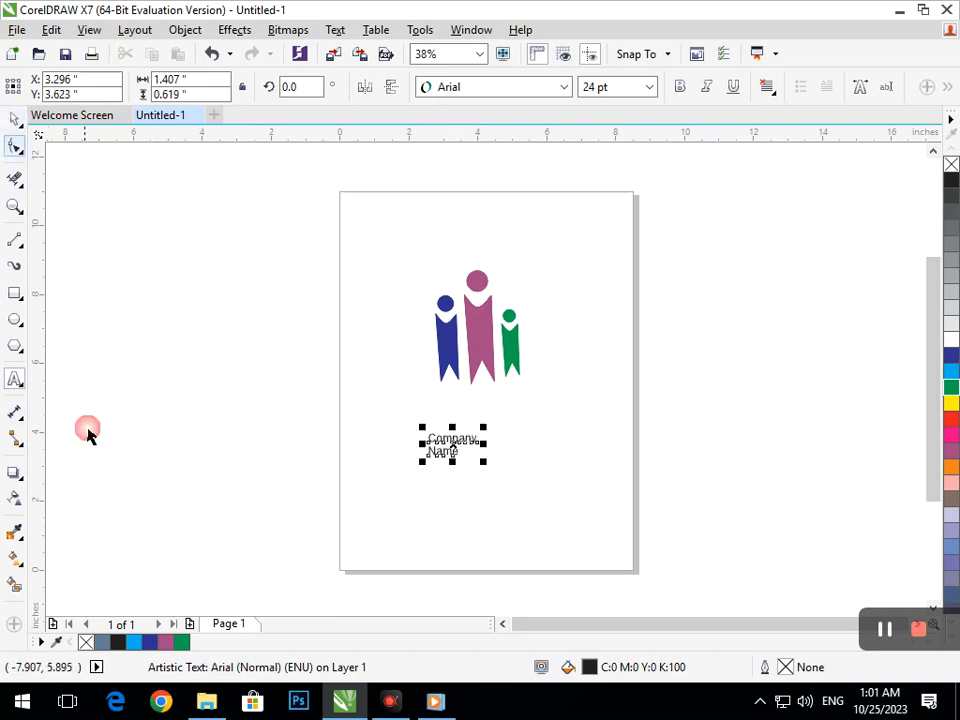
left_click_drag(454, 456, 536, 424)
left_click(14, 147)
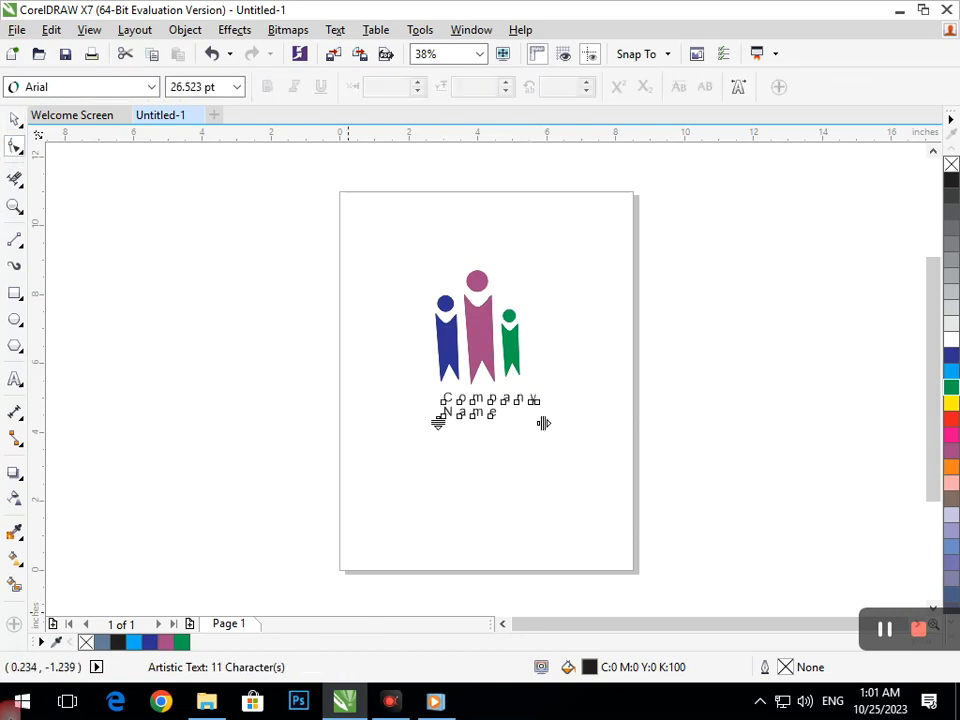
left_click(14, 120)
left_click(126, 428)
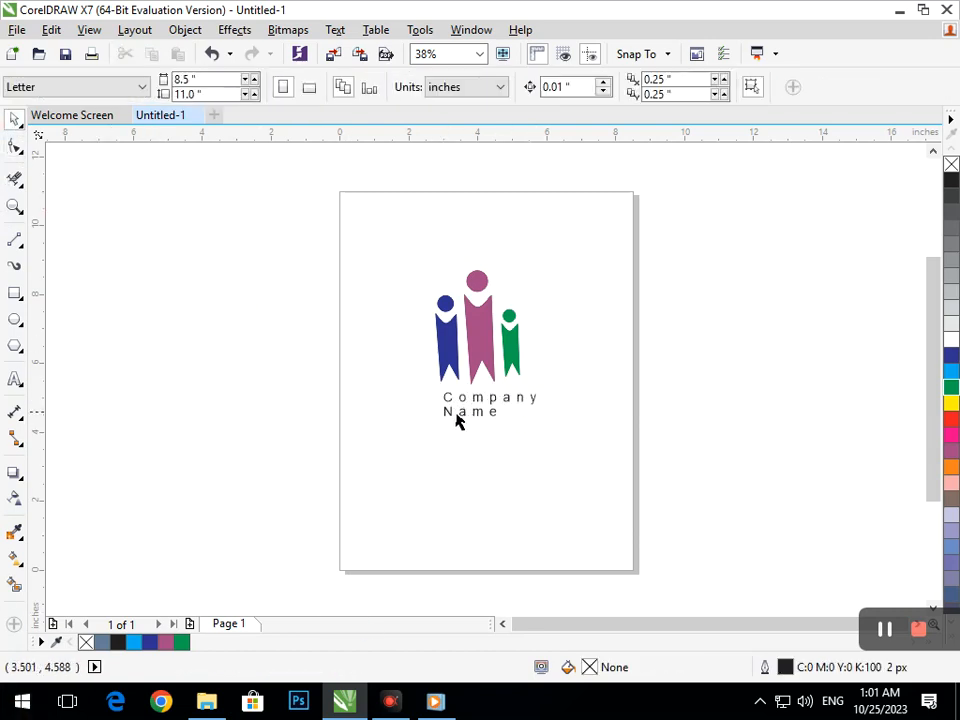
Step: Indent "Name" with leading spaces to center it under "Company", and shift the text block slightly left beneath the figures
double_click(447, 420)
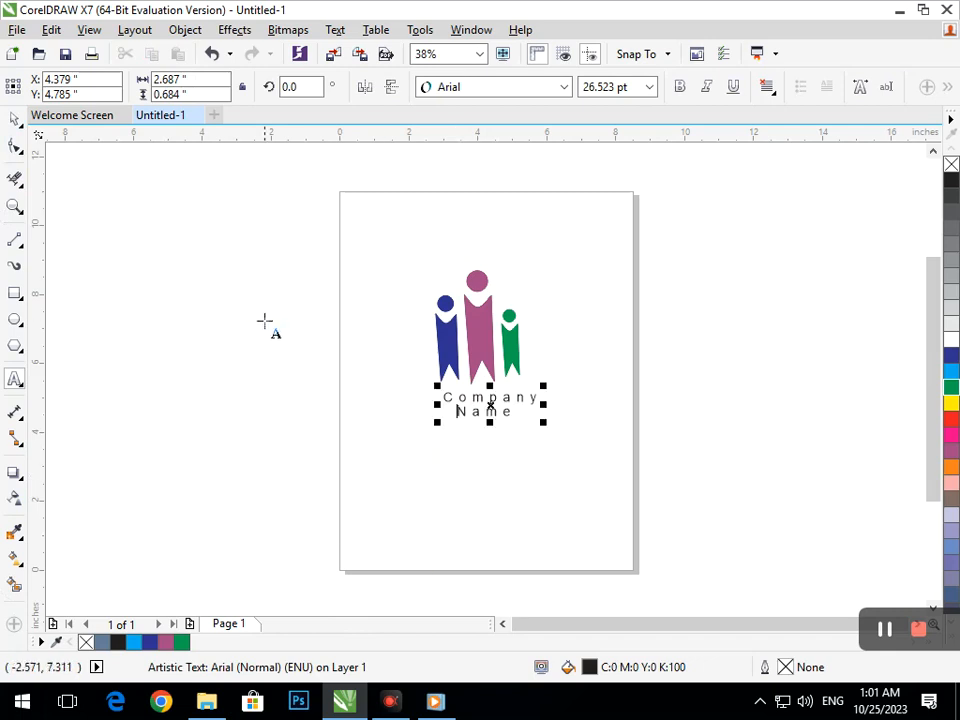
left_click(13, 120)
left_click(126, 315)
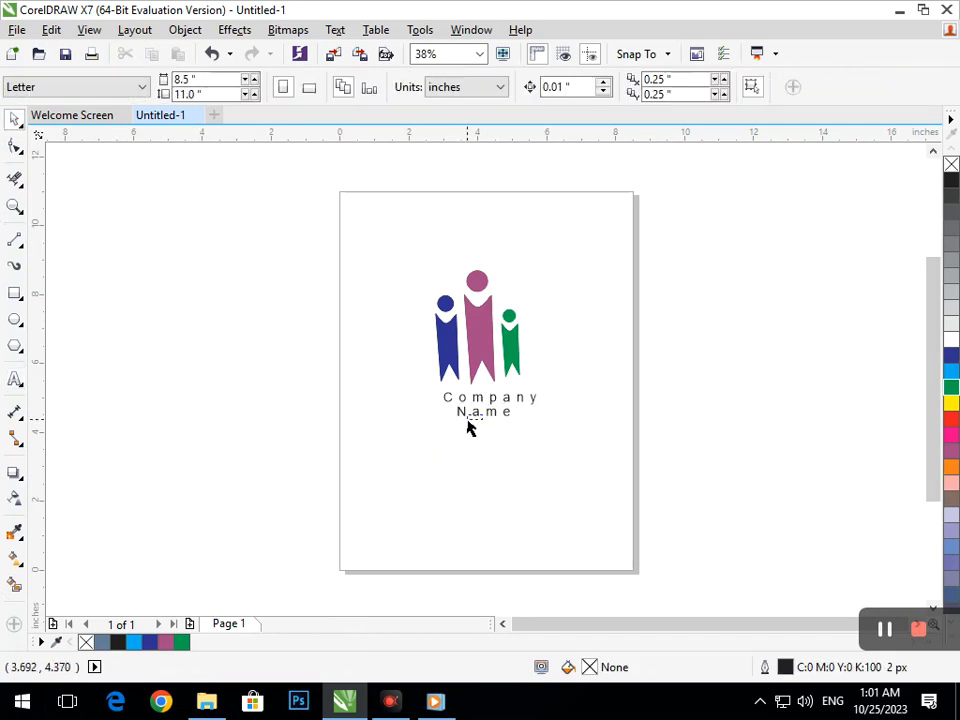
left_click_drag(472, 416, 463, 417)
left_click(443, 417)
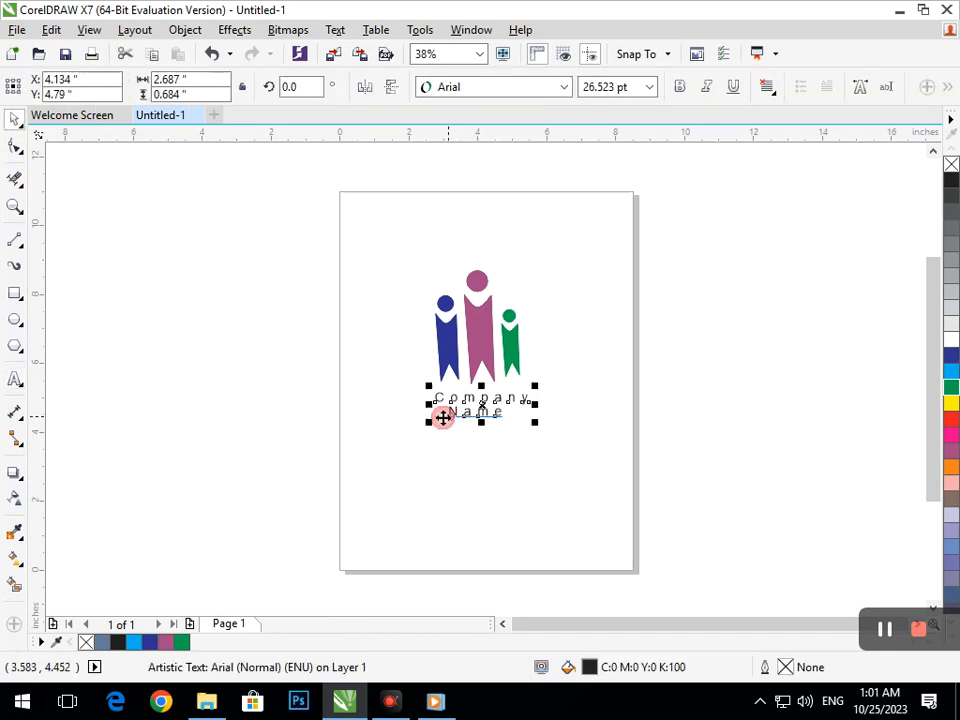
double_click(437, 417)
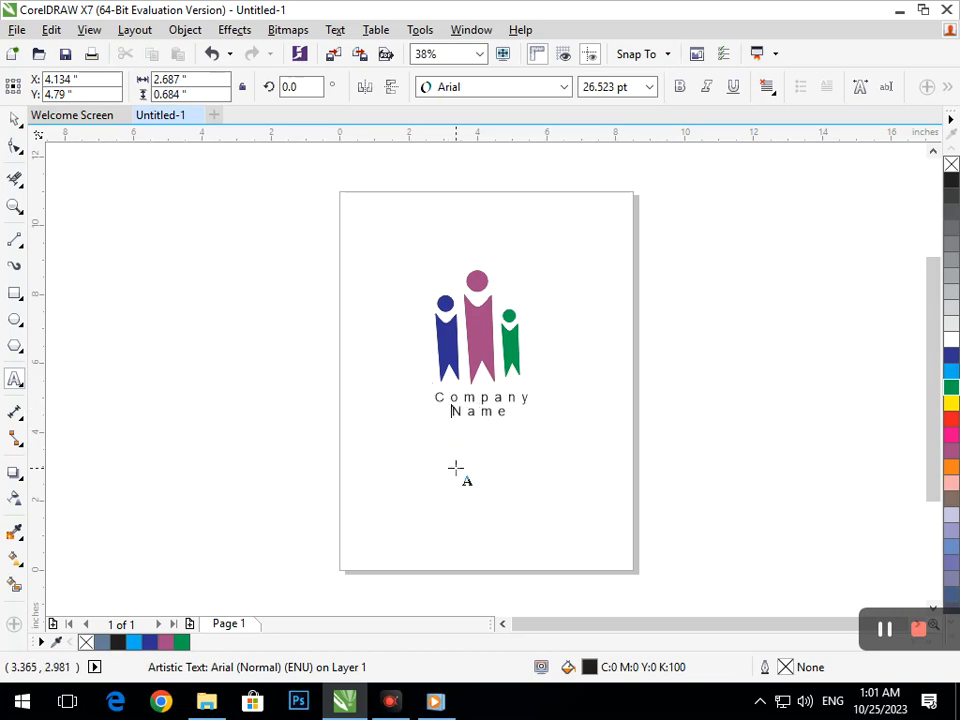
left_click(15, 120)
left_click(318, 336)
Step: Make the whole "Company Name" text bold
left_click(490, 402)
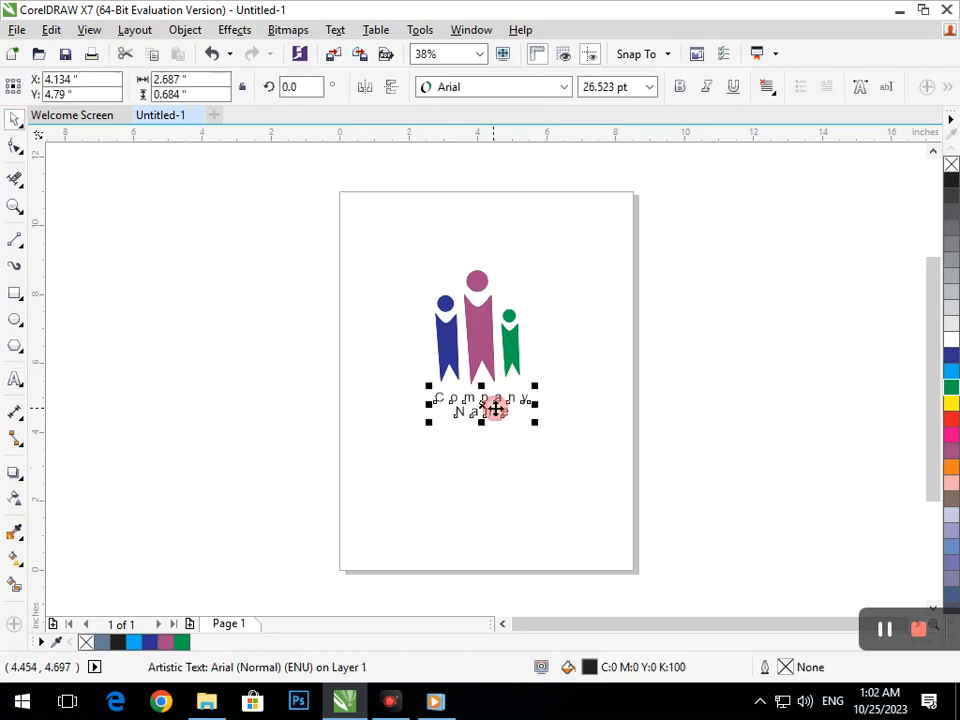
left_click(680, 87)
left_click(593, 416)
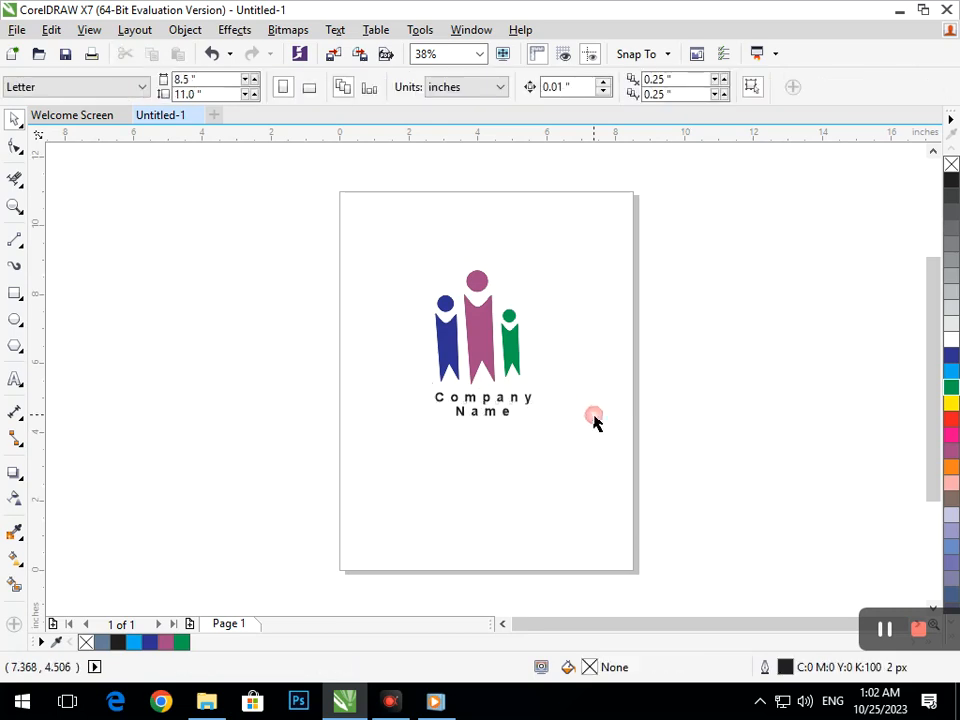
Step: Color the fill and outline of the word "Name" dark blue, C:100 M:100 Y:0 K:0
double_click(498, 415)
left_click_drag(508, 413, 434, 413)
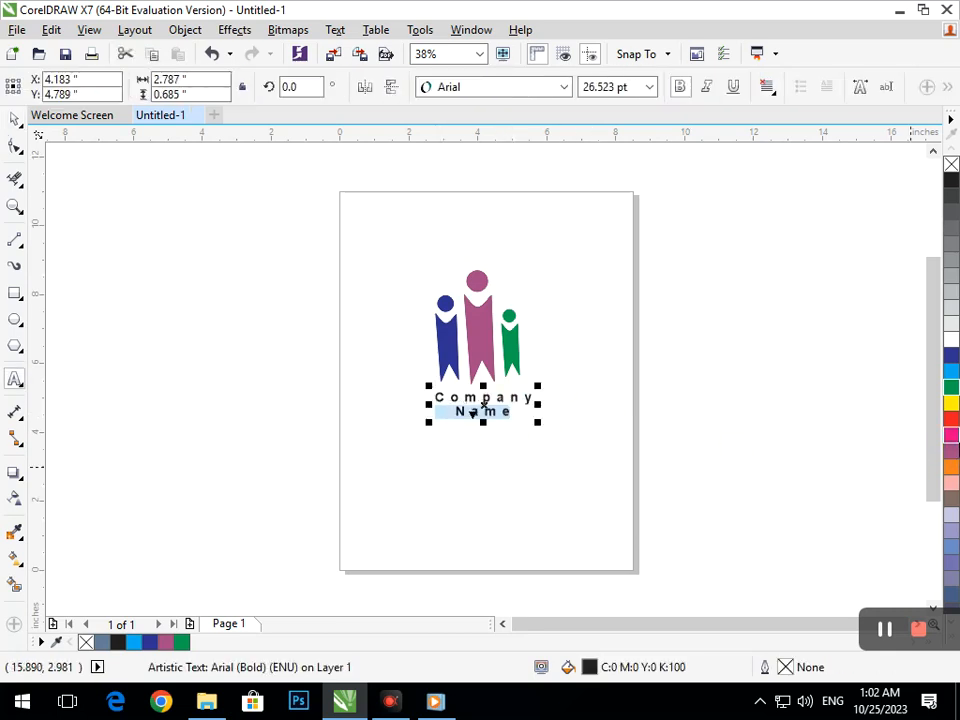
left_click(951, 355)
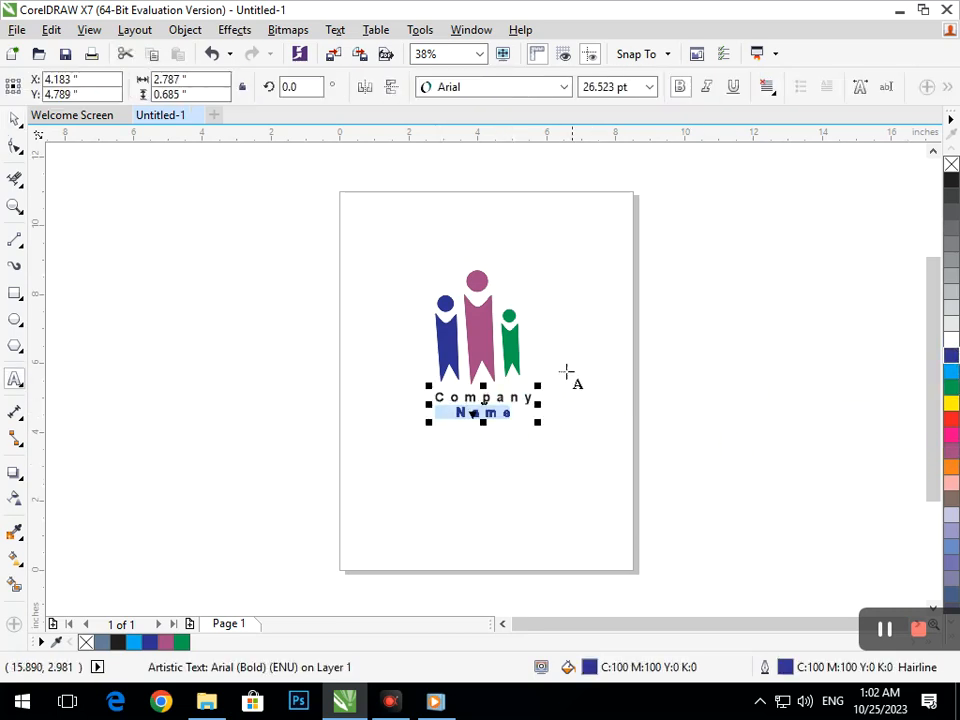
Step: Color the fill and outline of the word "Company" purple-pink, C:20 M:80 Y:0 K:20
left_click_drag(533, 396, 434, 396)
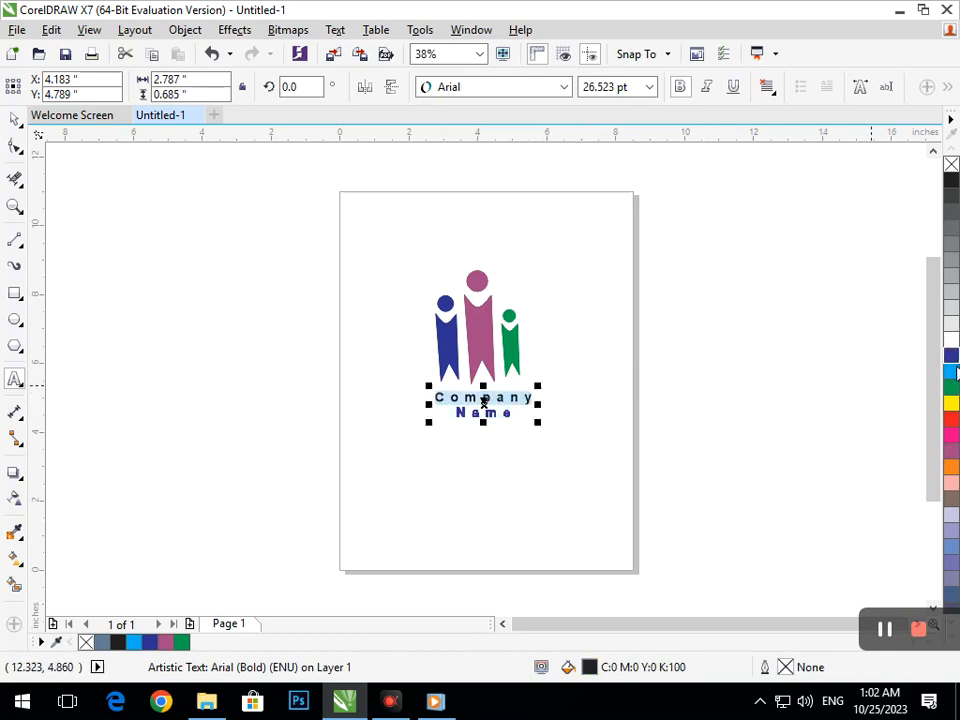
left_click(951, 456)
right_click(951, 456)
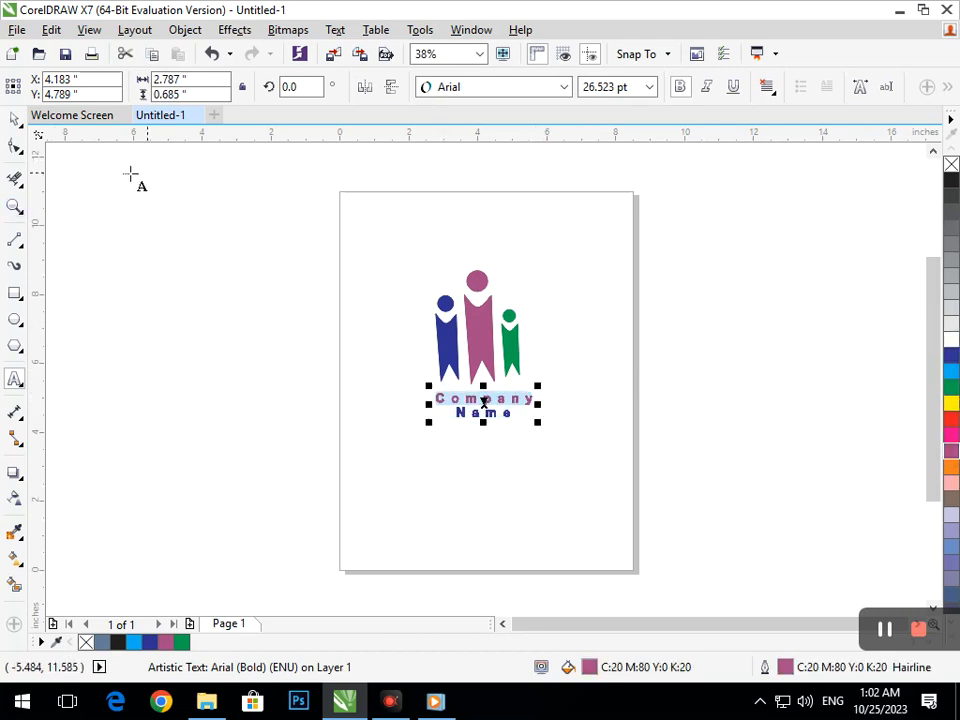
left_click(210, 400)
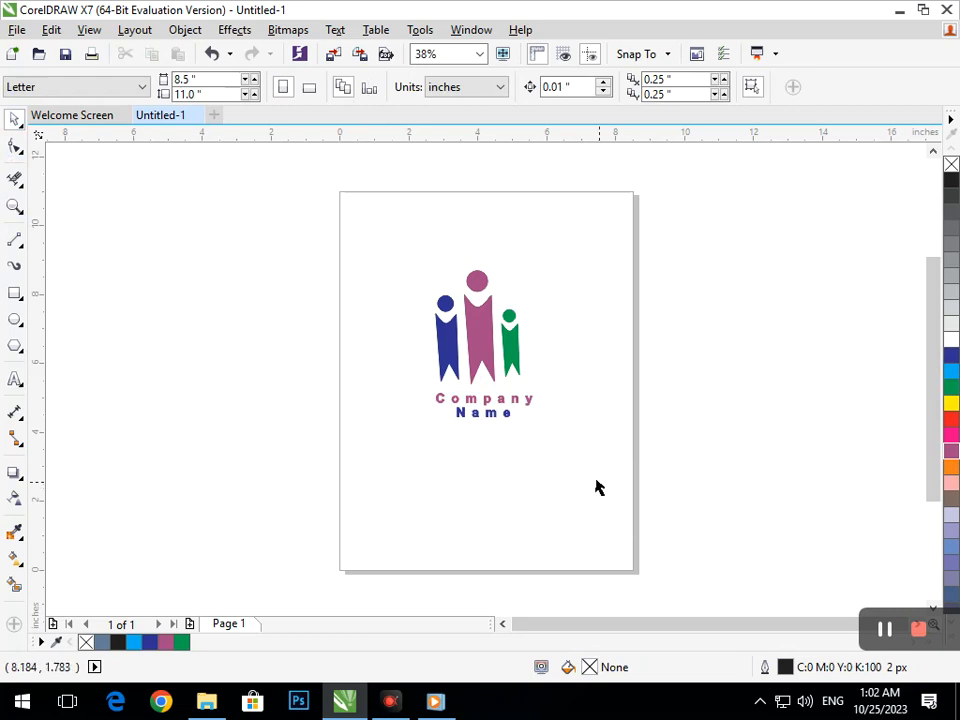
left_click_drag(391, 240, 425, 300)
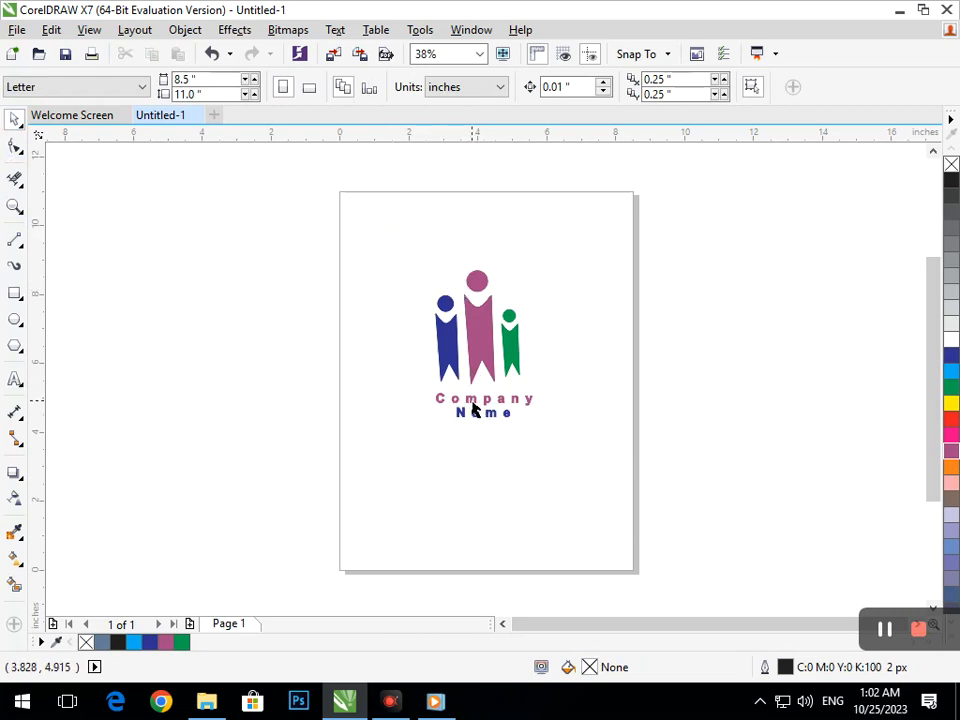
left_click(476, 401)
left_click(456, 460)
left_click_drag(394, 246, 608, 503)
left_click(582, 490)
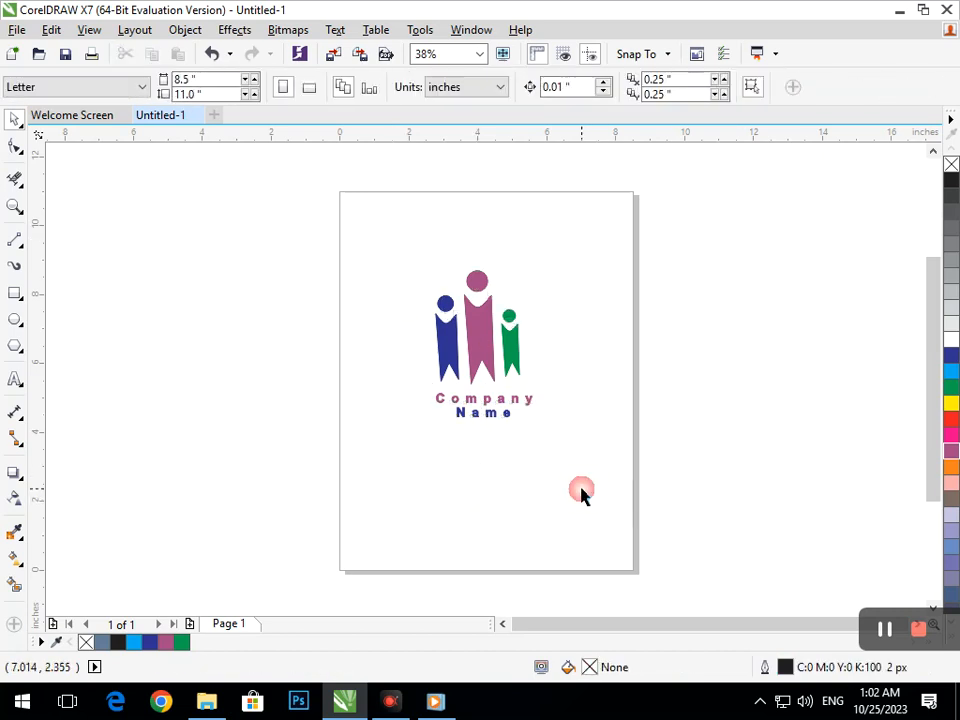